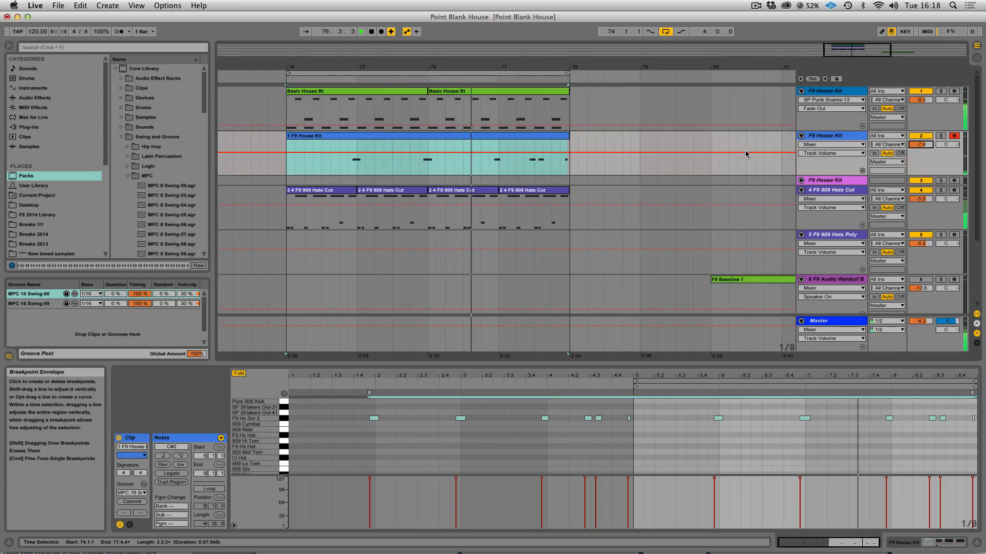
# - Hot-swap the groove of the snare clip on the second track with MPC 16 Swing-62
pyautogui.click(833, 140)
pyautogui.click(430, 137)
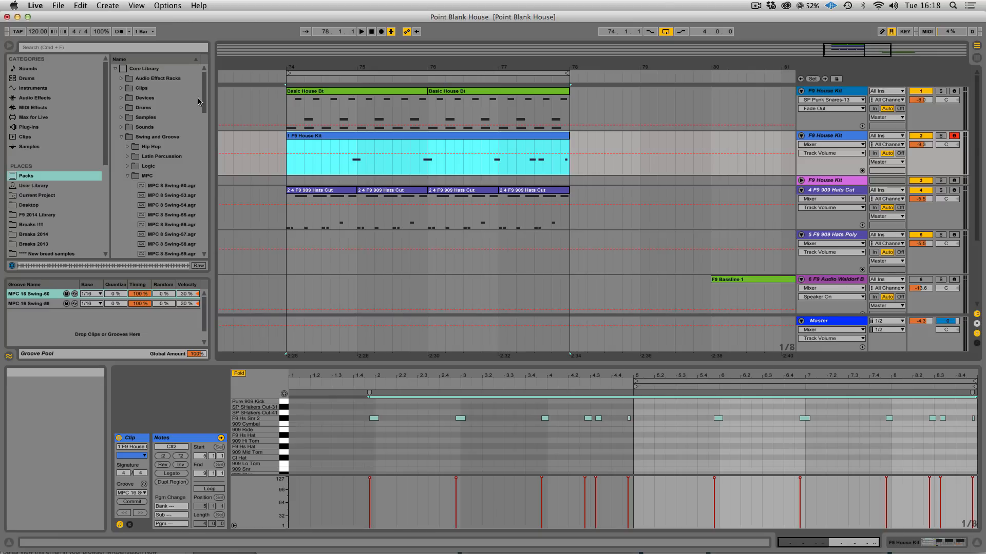
pyautogui.moveTo(204, 102); pyautogui.dragTo(205, 163)
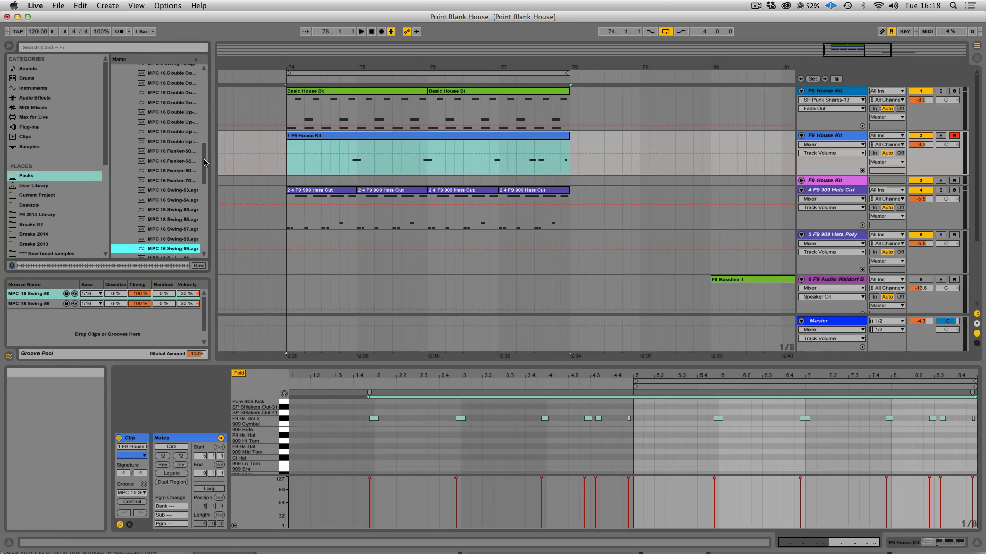
pyautogui.click(144, 484)
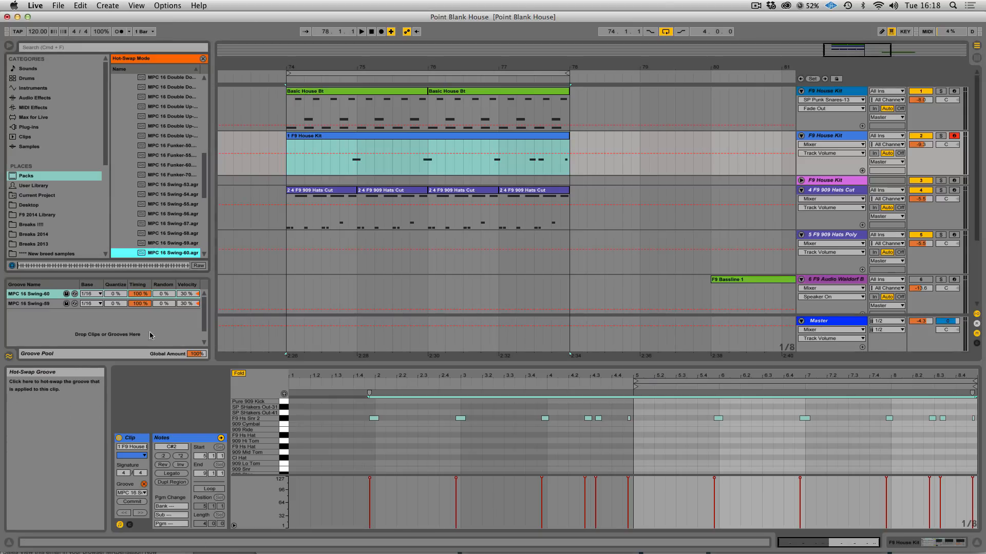
pyautogui.moveTo(202, 166); pyautogui.dragTo(203, 187)
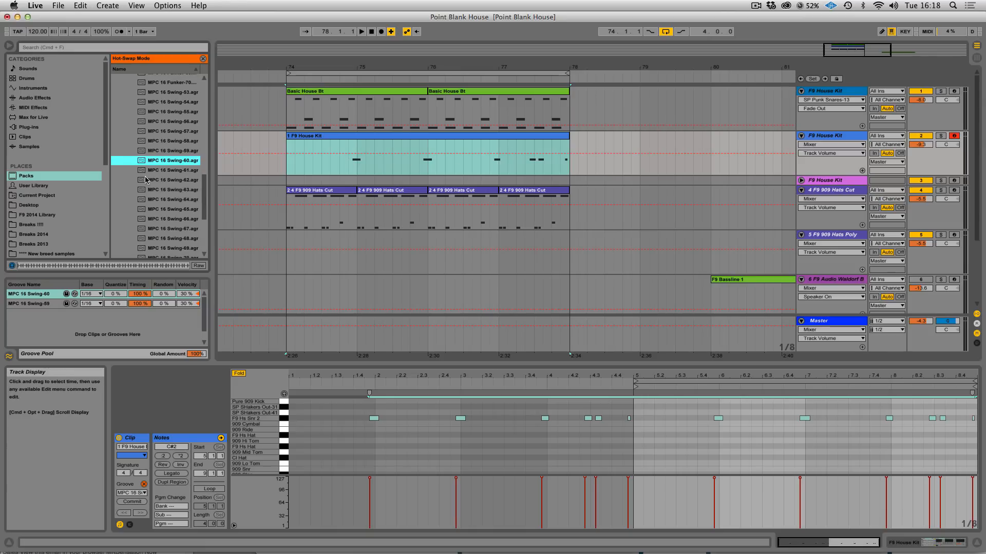
pyautogui.doubleClick(171, 180)
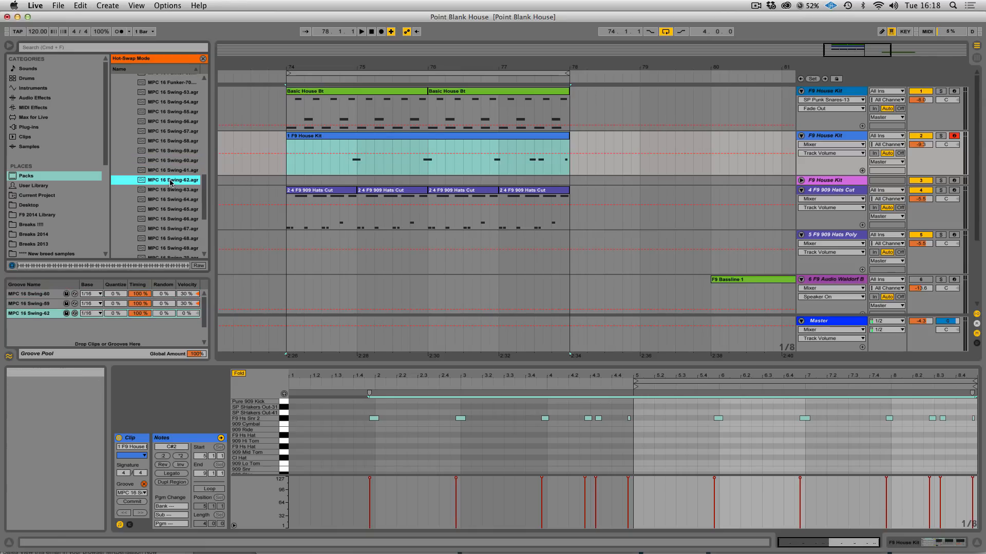
# - Select the snare clip on the second track and play the loop to audition its new groove
pyautogui.click(323, 148)
pyautogui.click(328, 142)
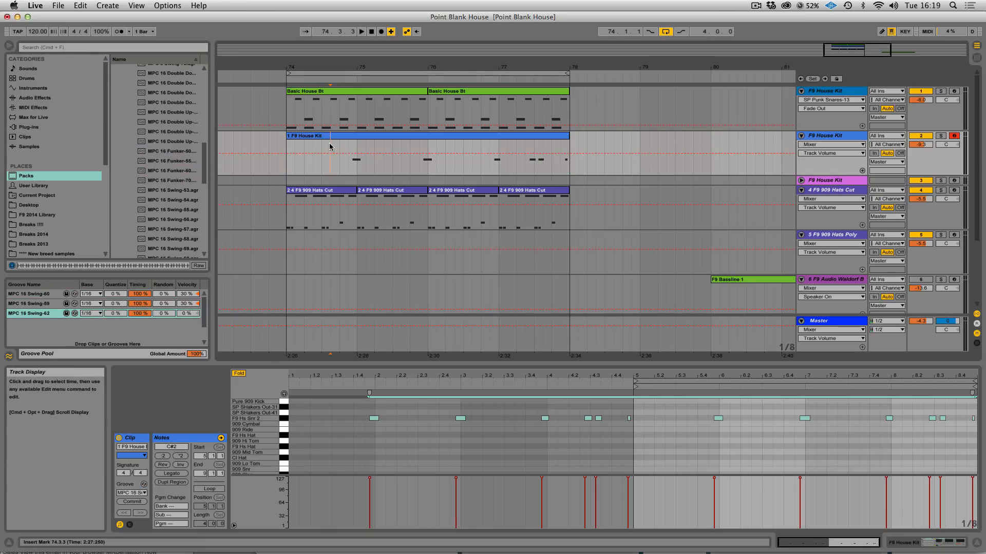
pyautogui.click(343, 135)
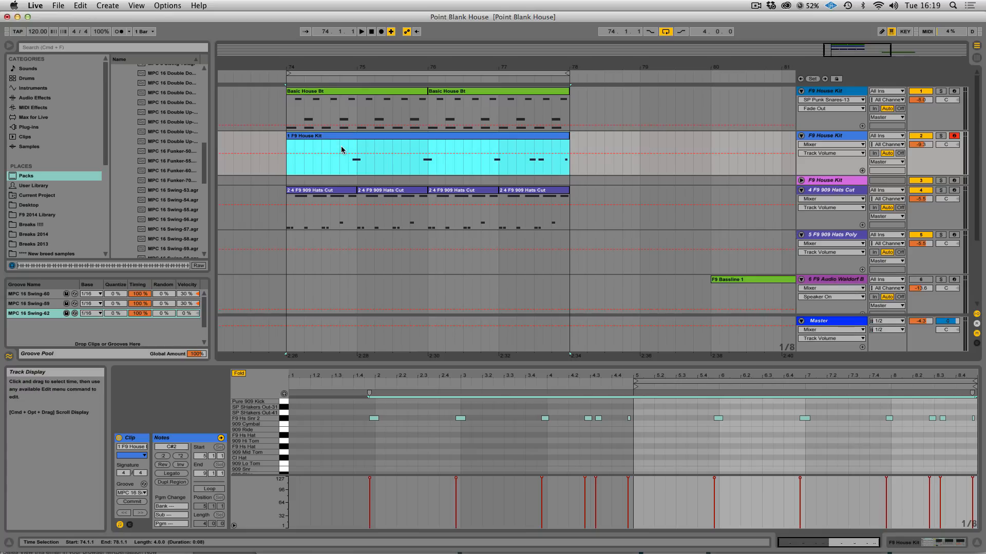
pyautogui.click(339, 148)
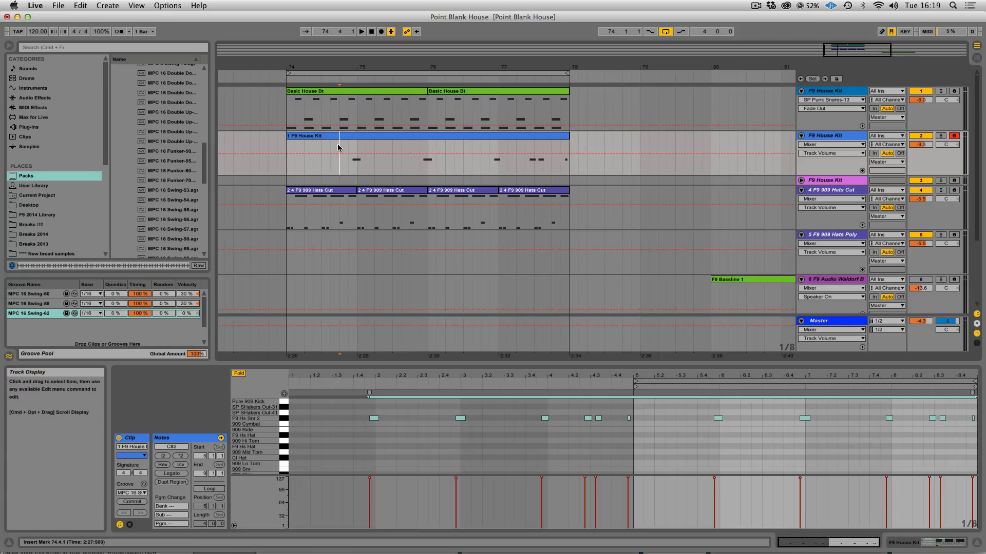
pyautogui.click(312, 135)
pyautogui.press('space')
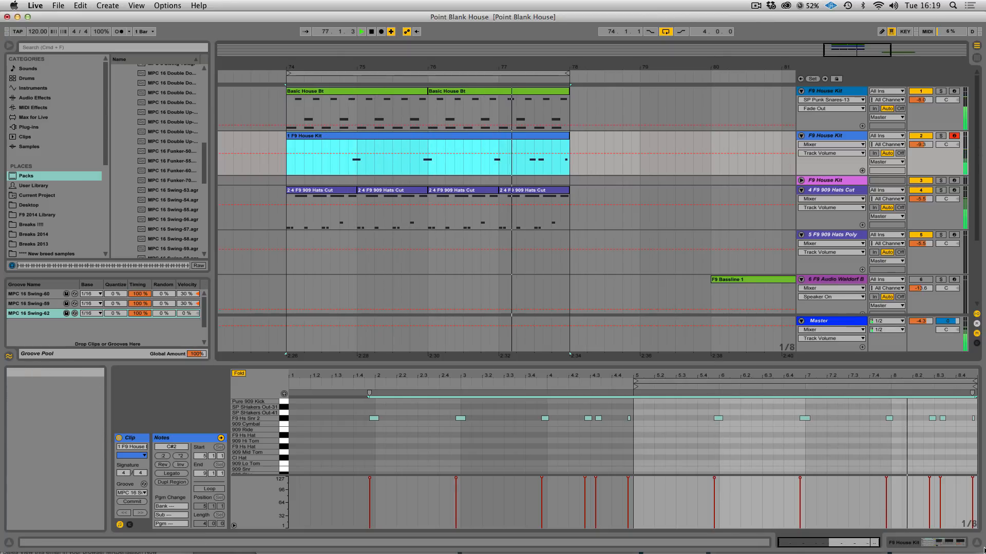
# - Show the track delay controls and set the second track's delay to 6 ms
pyautogui.click(977, 343)
pyautogui.press('space')
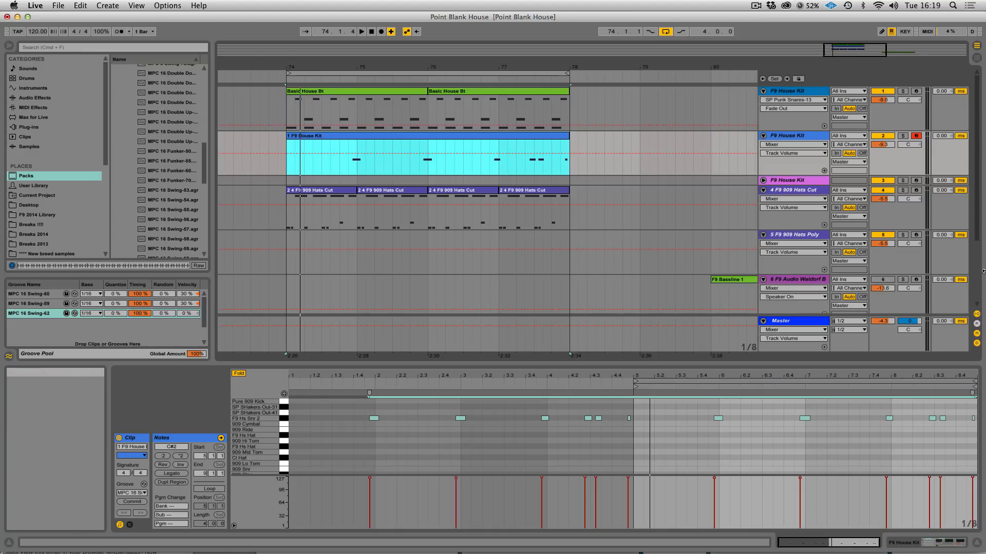
pyautogui.click(942, 136)
pyautogui.moveTo(942, 136); pyautogui.dragTo(942, 127)
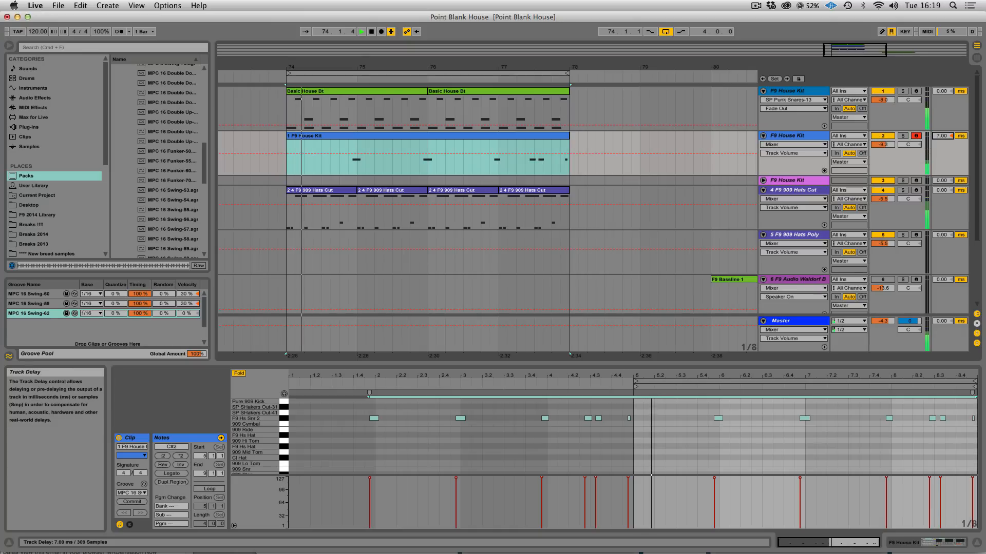
pyautogui.press('space')
pyautogui.click(799, 135)
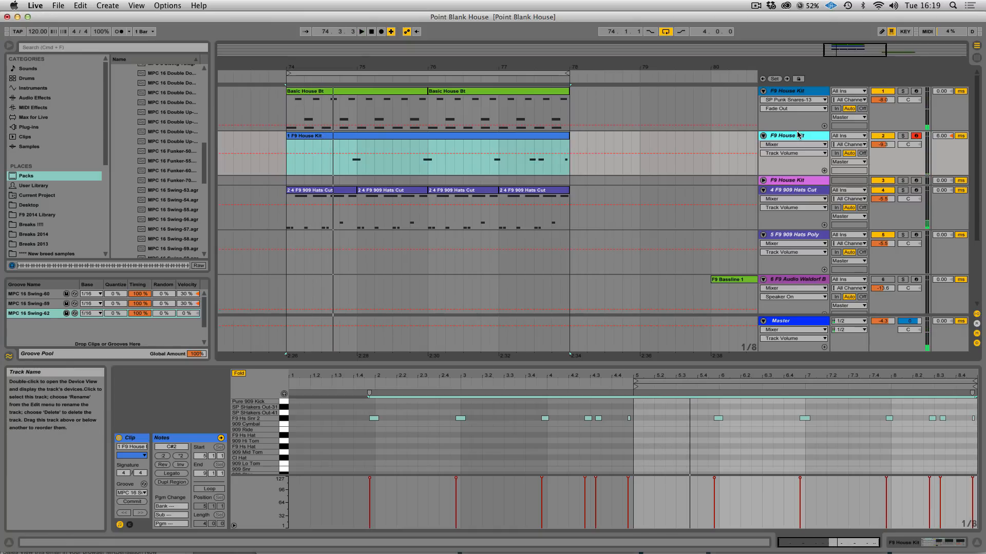
# - Unfold the third track and duplicate the four-bar clips on tracks 1, 2 and 4 into bars 78 to 82
pyautogui.click(787, 181)
pyautogui.click(764, 181)
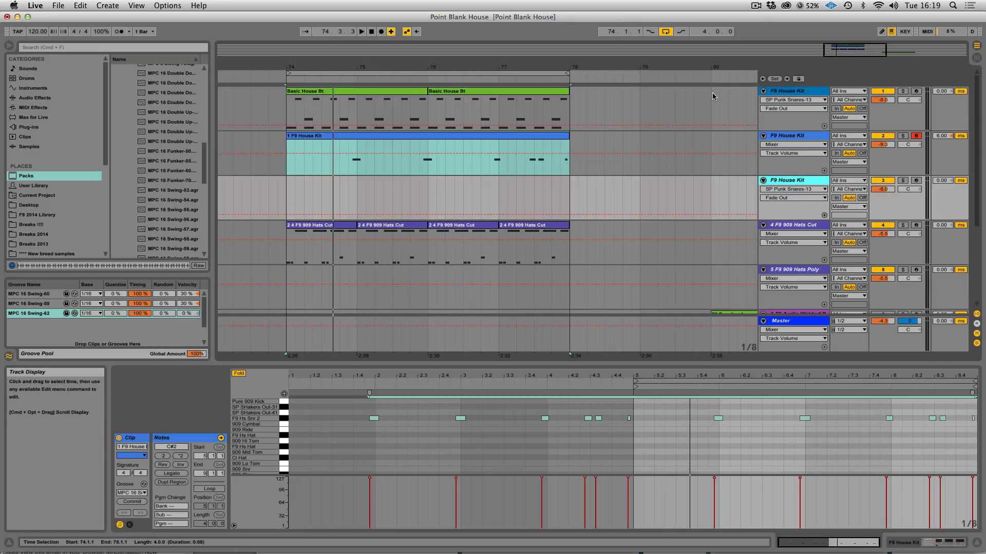
pyautogui.moveTo(850, 50); pyautogui.dragTo(850, 43)
pyautogui.moveTo(527, 168); pyautogui.dragTo(334, 95)
pyautogui.press('super+d')
pyautogui.moveTo(840, 51); pyautogui.dragTo(841, 45)
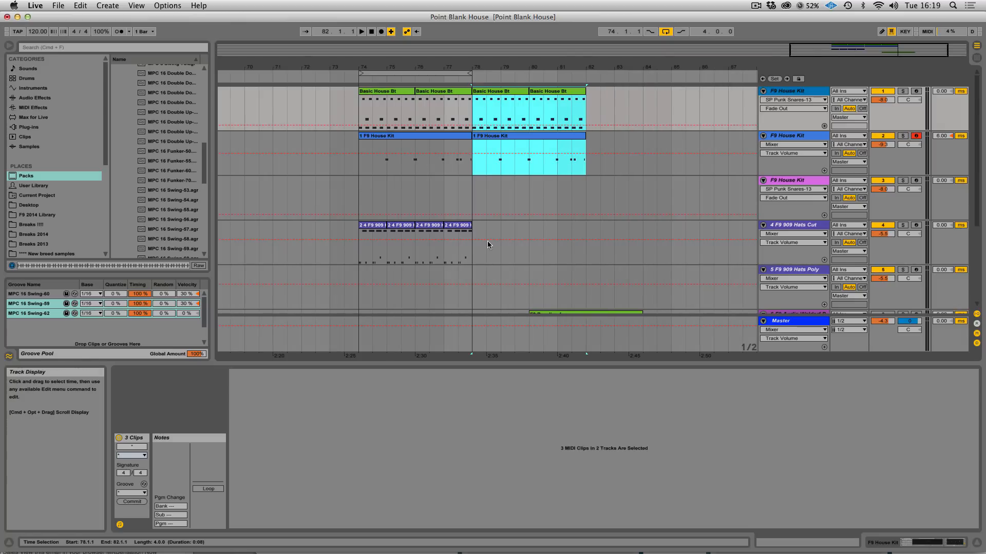
pyautogui.moveTo(474, 252); pyautogui.dragTo(359, 239)
pyautogui.press('super+d')
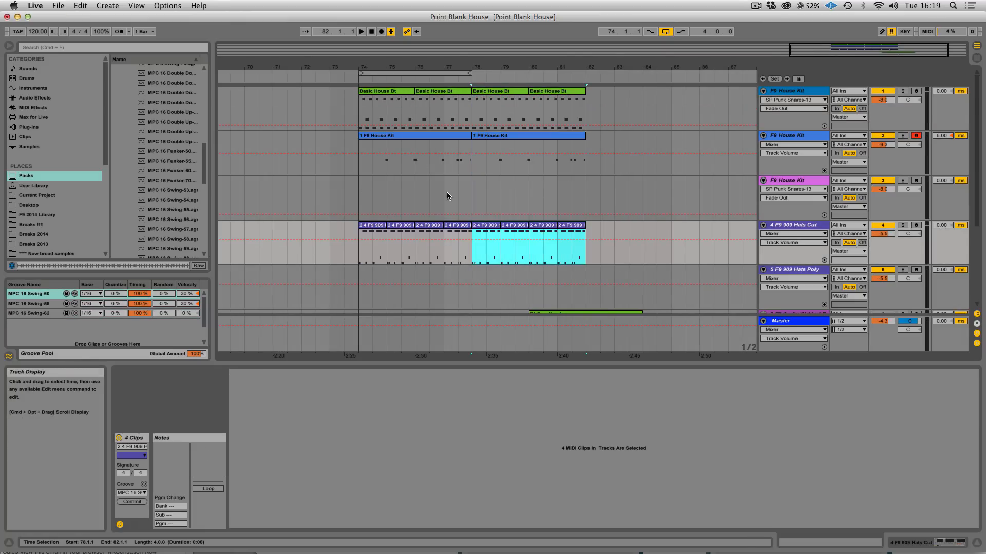
# - Loop bars 74 to 82 and record a shaker part onto the third track
pyautogui.moveTo(359, 193); pyautogui.dragTo(580, 189)
pyautogui.press('super+l')
pyautogui.press('space')
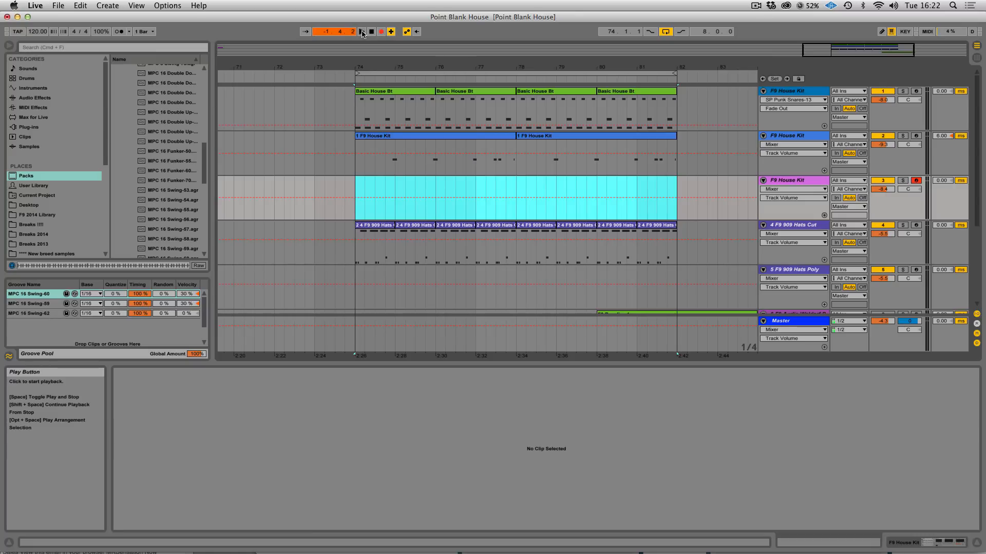
pyautogui.click(362, 33)
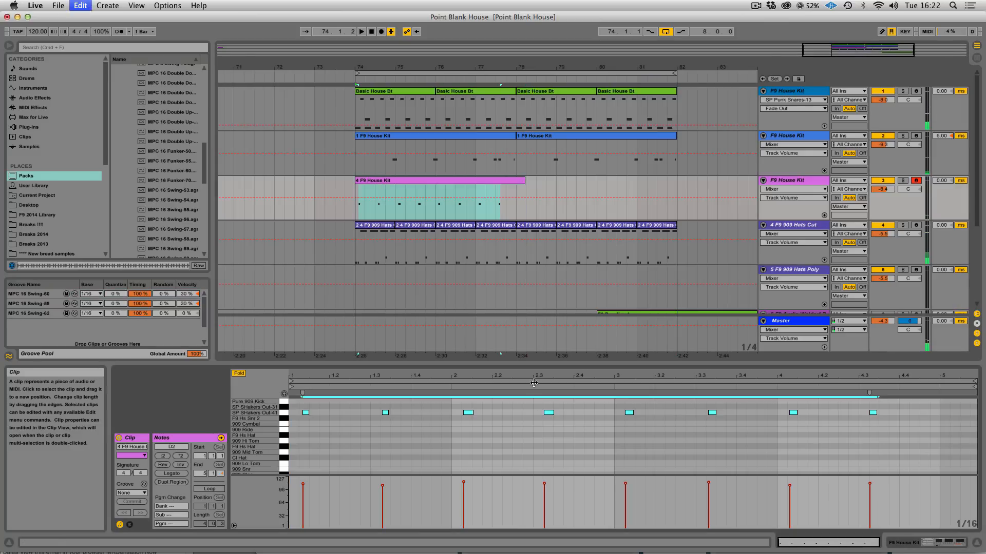
# - Quantize the recorded shaker notes and assign the MPC 16 Swing-60 groove to the clip
pyautogui.rightClick(548, 408)
pyautogui.click(558, 246)
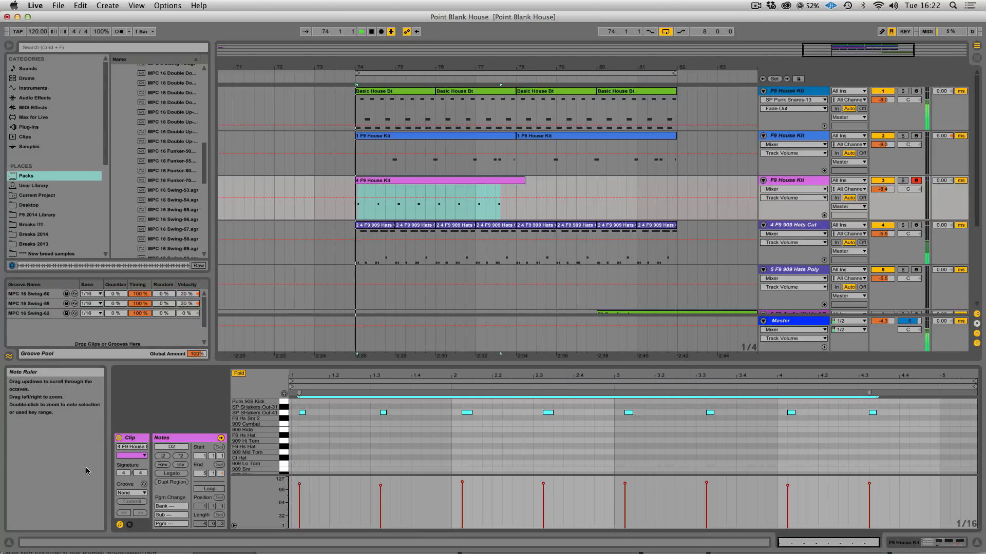
pyautogui.click(132, 492)
pyautogui.click(134, 512)
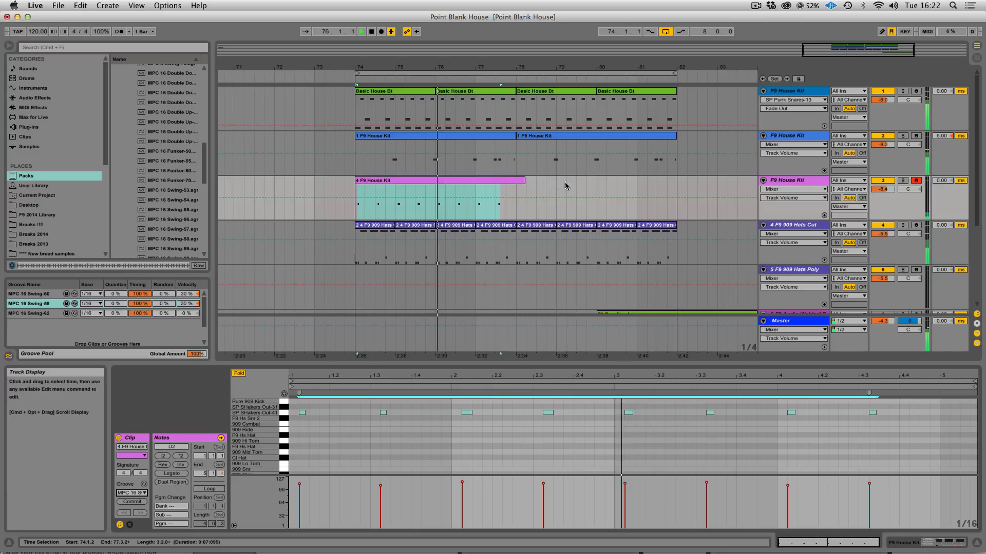
pyautogui.click(132, 493)
pyautogui.click(134, 505)
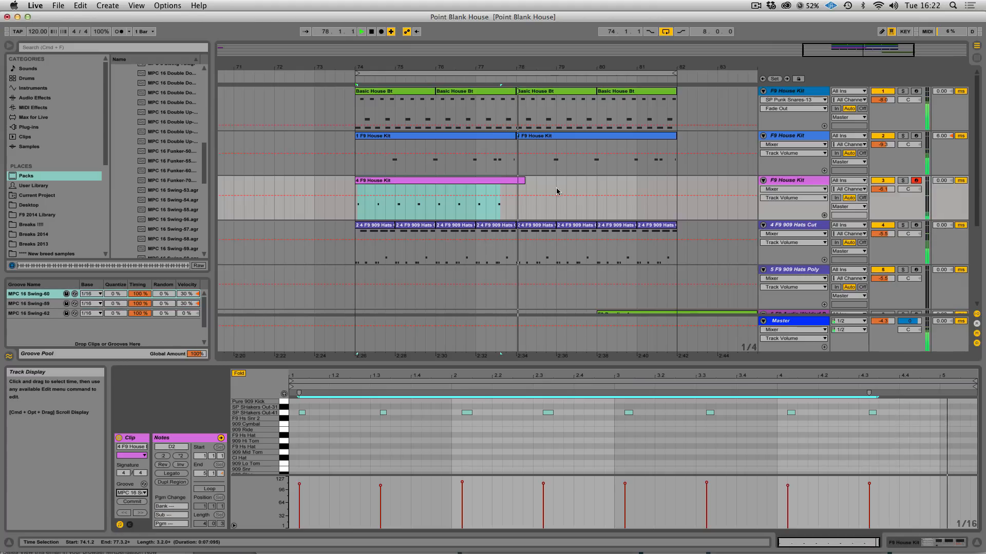
# - Duplicate the four-bar shaker section into bars 78 to 82 and lower the third track's volume to -14.6 dB
pyautogui.moveTo(515, 210); pyautogui.dragTo(352, 210)
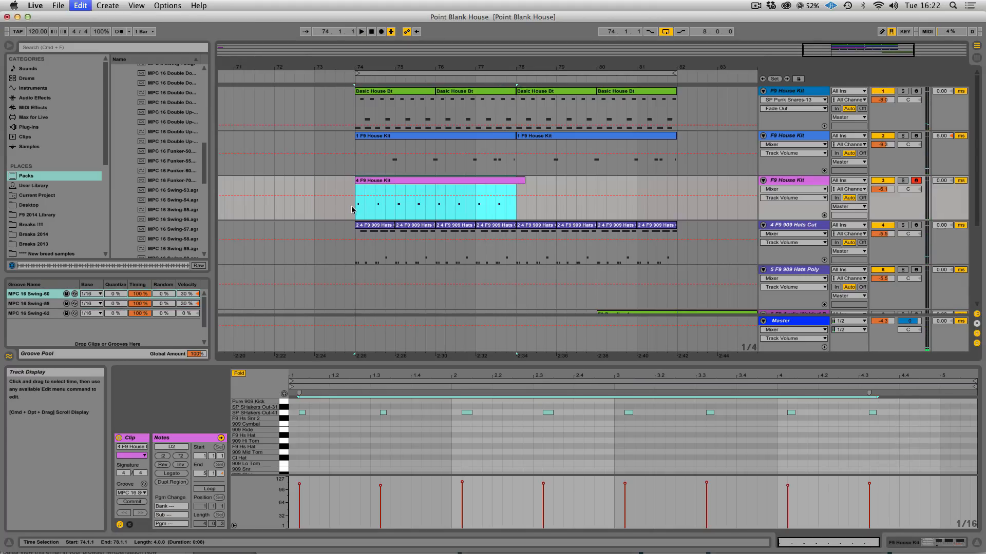
pyautogui.press('super+d')
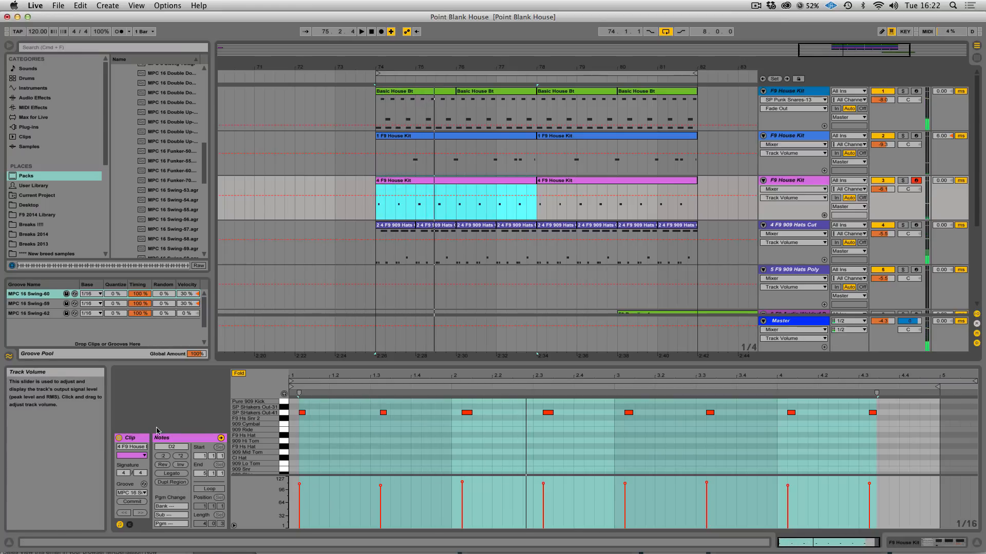
pyautogui.click(885, 189)
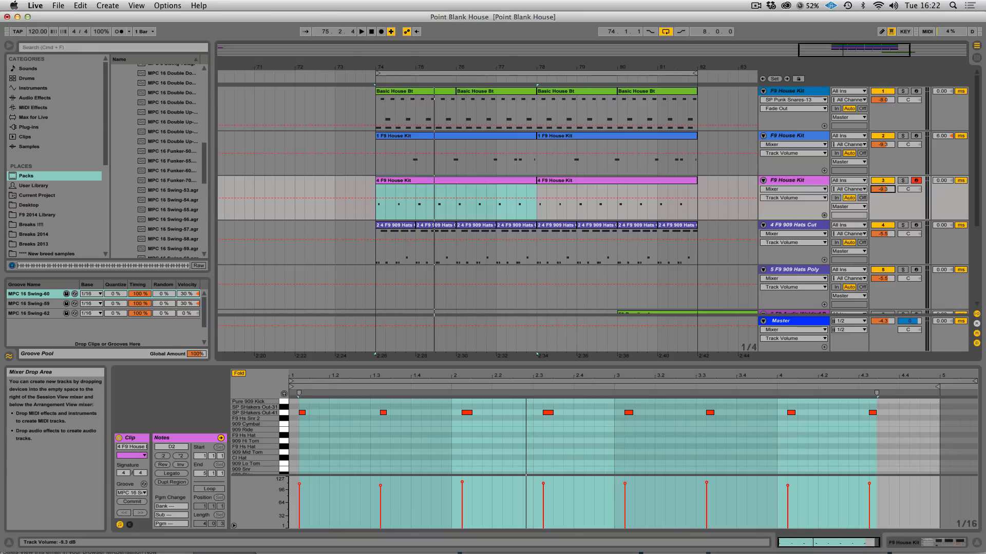
pyautogui.moveTo(884, 189); pyautogui.dragTo(885, 198)
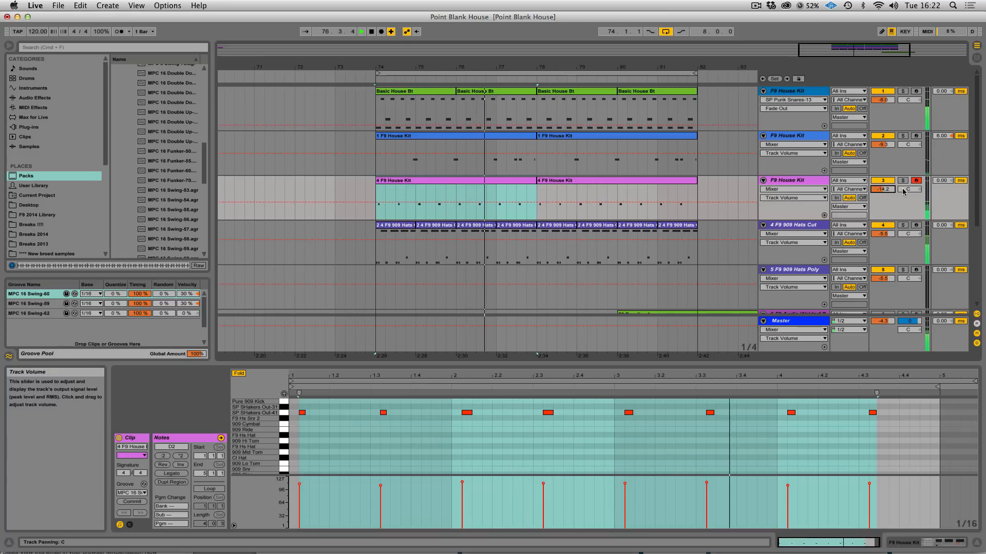
# - Duplicate the third track and clear the copied clips from the new track across bars 74 to 82
pyautogui.click(798, 182)
pyautogui.press('super+d')
pyautogui.moveTo(356, 236); pyautogui.dragTo(727, 241)
pyautogui.press('Delete')
pyautogui.moveTo(378, 236); pyautogui.dragTo(687, 234)
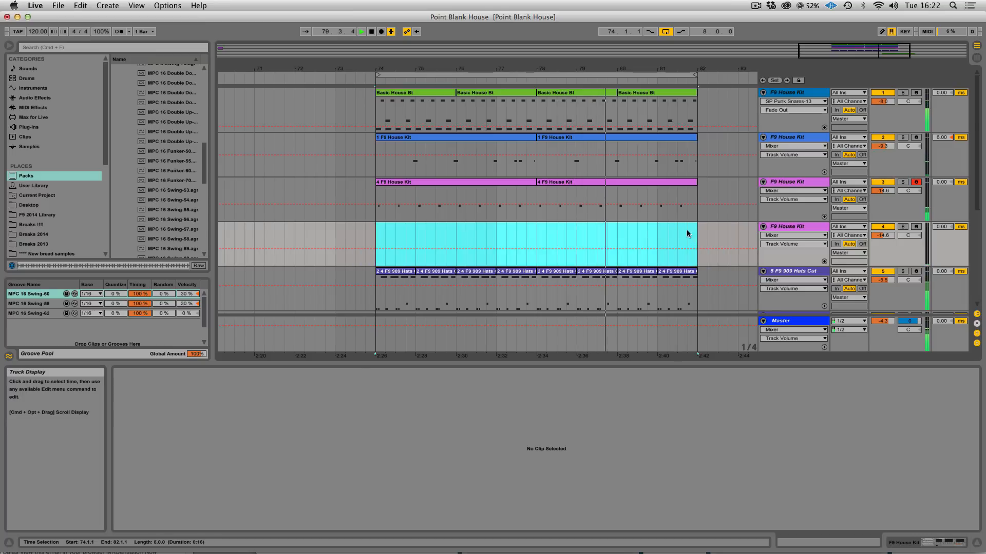
# - Leave only the new fourth track unfolded and record a short, fast shaker pattern on it from bar 74
pyautogui.keyDown('alt'); pyautogui.click(763, 182); pyautogui.keyUp('alt')
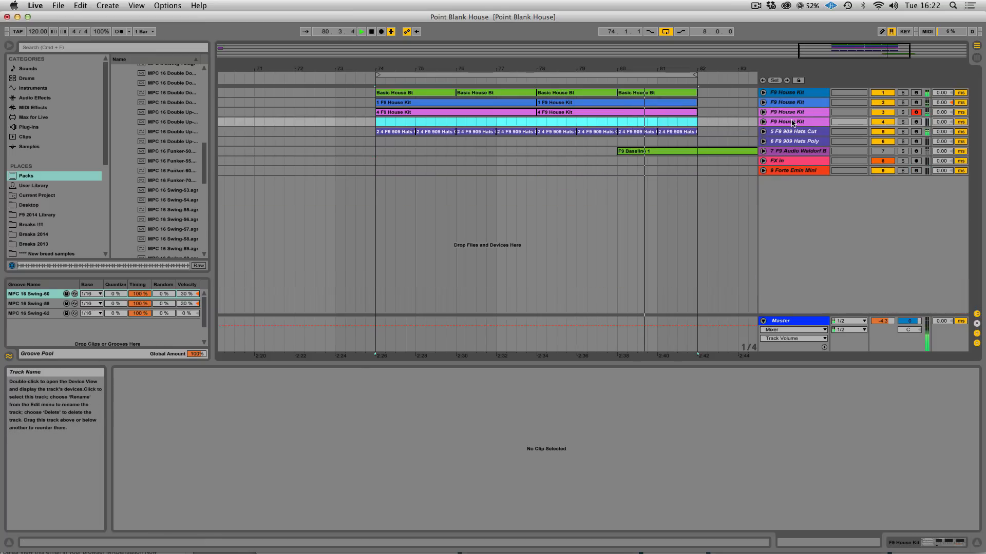
pyautogui.click(795, 122)
pyautogui.click(764, 122)
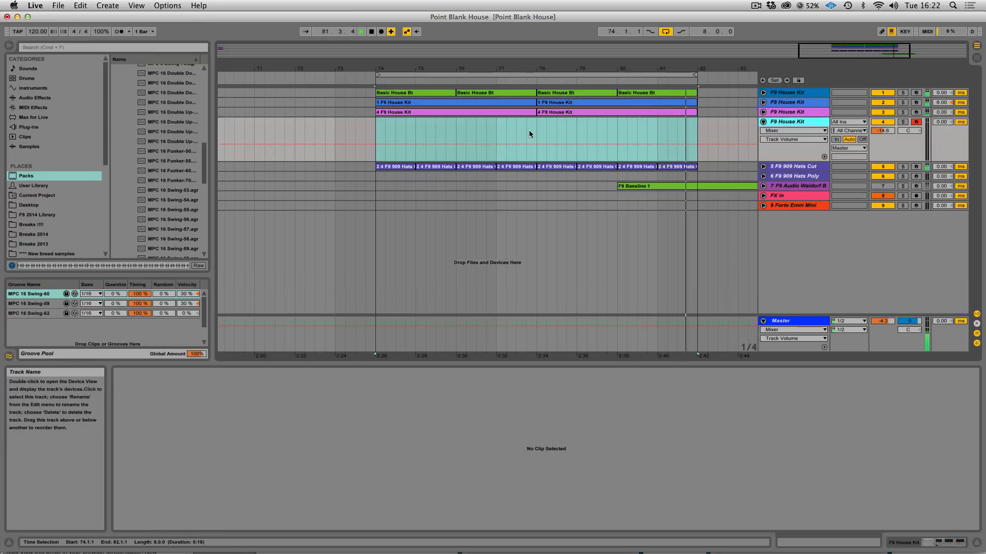
pyautogui.moveTo(370, 128); pyautogui.dragTo(722, 141)
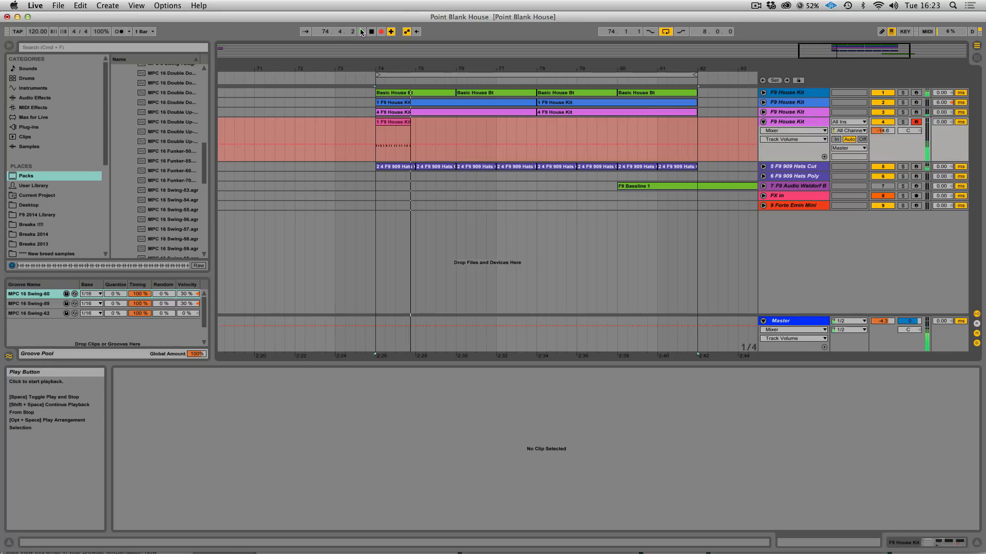
pyautogui.press('space')
# - Quantize all notes in the new shaker clip to sixteenths and delete the notes from beat 4 onward
pyautogui.doubleClick(398, 123)
pyautogui.press('super+a')
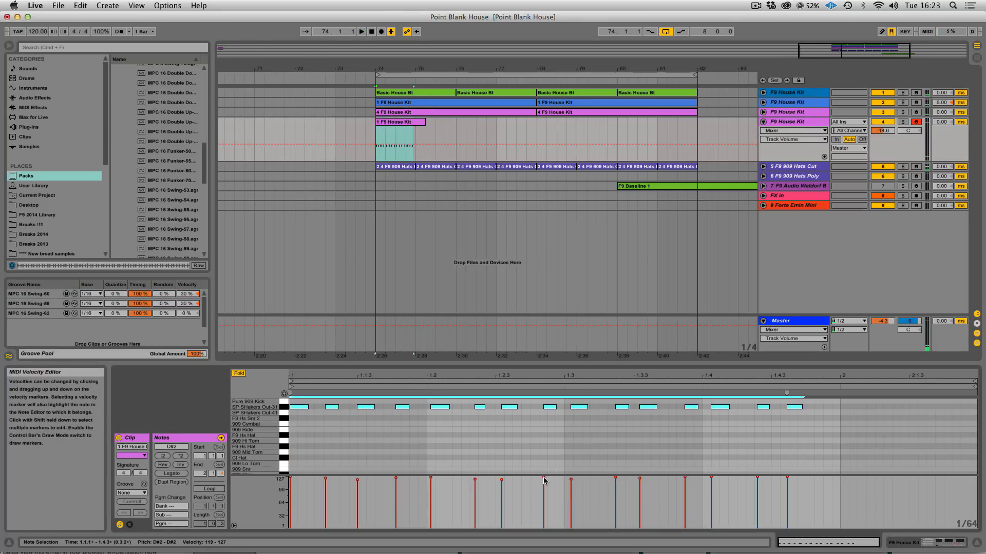
pyautogui.rightClick(478, 410)
pyautogui.click(497, 424)
pyautogui.click(479, 421)
pyautogui.click(828, 420)
pyautogui.moveTo(827, 420); pyautogui.dragTo(704, 404)
pyautogui.press('Delete')
# - Duplicate the first two beats of the fourth track's clip repeatedly to fill bars 74 to 78
pyautogui.moveTo(379, 140); pyautogui.dragTo(400, 141)
pyautogui.press('super+d')
pyautogui.press('super+d')
pyautogui.press('super+d')
pyautogui.press('super+d')
pyautogui.press('super+d')
pyautogui.press('super+d')
pyautogui.press('super+d')
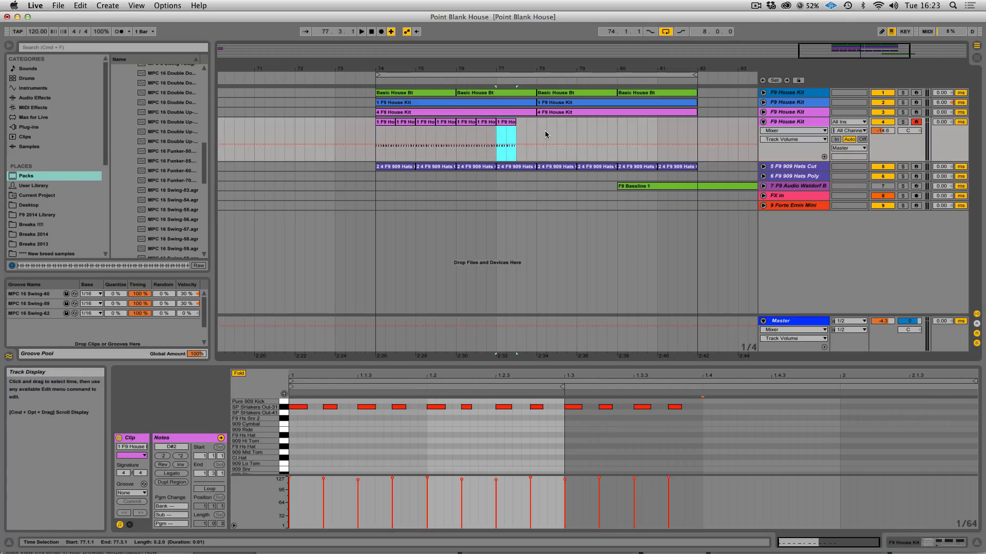
# - Consolidate the repeated shaker clips into one four-bar clip and assign the MPC 16 Swing-62 groove to it
pyautogui.keyDown('shift'); pyautogui.click(376, 129); pyautogui.keyUp('shift')
pyautogui.press('super+j')
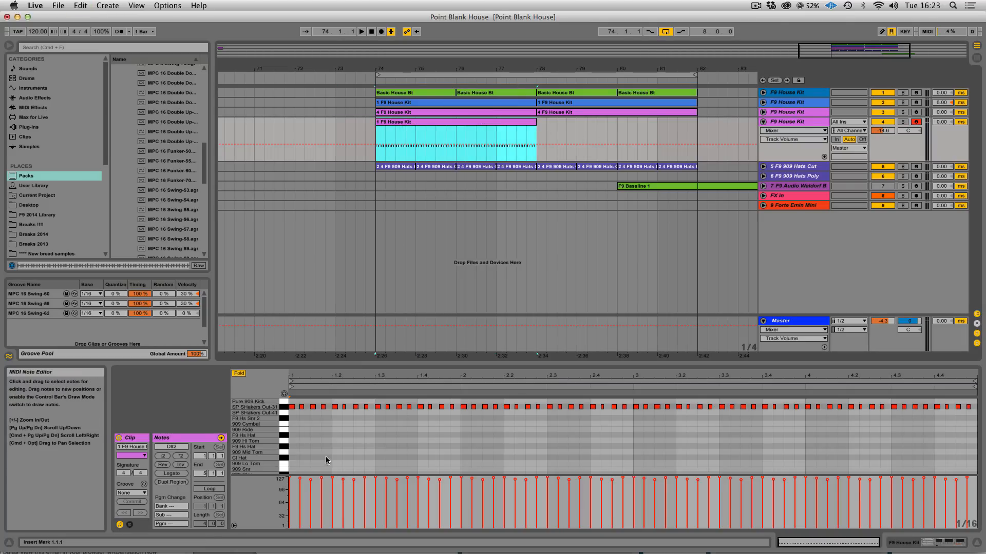
pyautogui.click(131, 493)
pyautogui.click(135, 535)
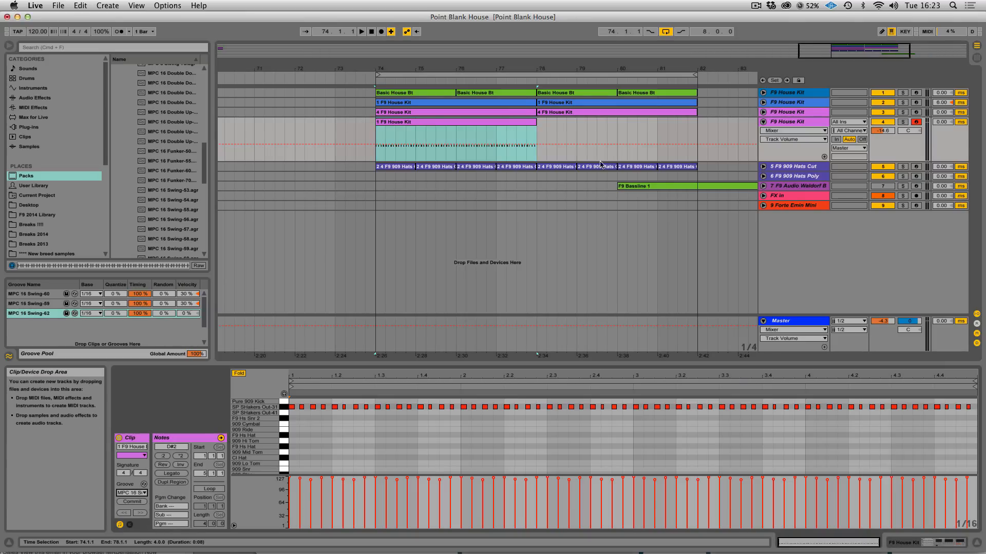
# - Play the loop and balance the fourth track's volume at -22 dB
pyautogui.moveTo(892, 135); pyautogui.dragTo(892, 154)
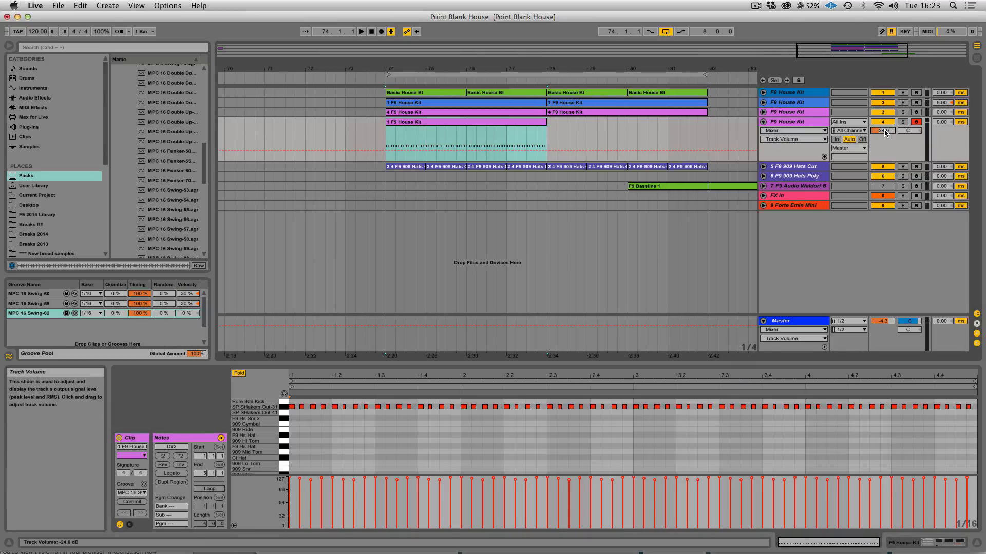
pyautogui.click(499, 125)
pyautogui.press('space')
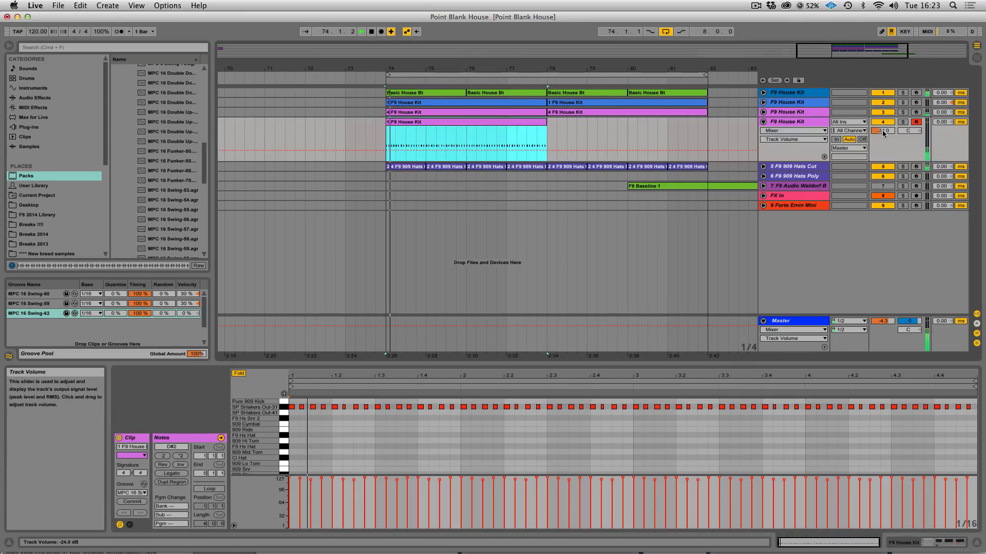
pyautogui.moveTo(883, 132); pyautogui.dragTo(884, 129)
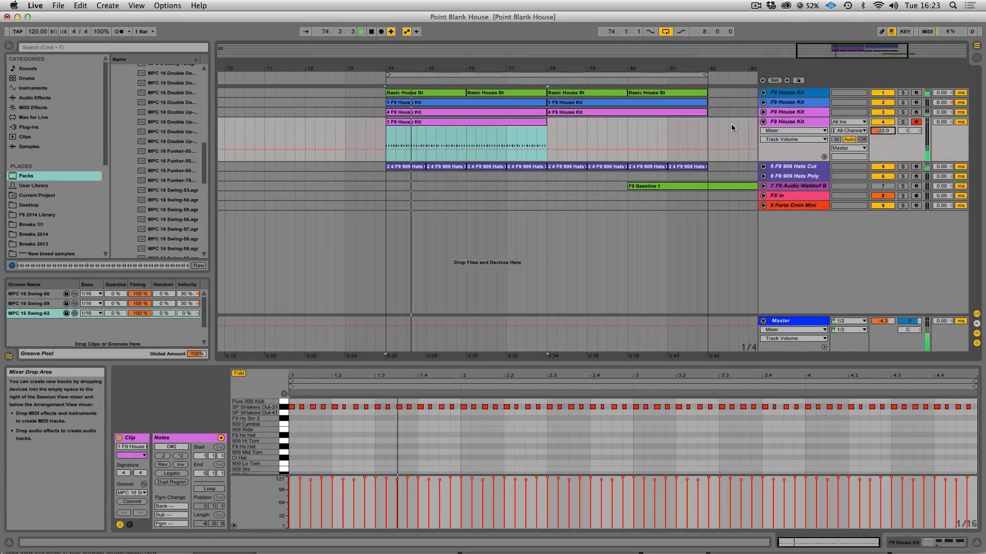
# - Shape the fourth track's shaker volume envelope with a 1.19 ms release, -70 dB sustain and a short decay
pyautogui.doubleClick(793, 123)
pyautogui.moveTo(557, 505); pyautogui.dragTo(557, 549)
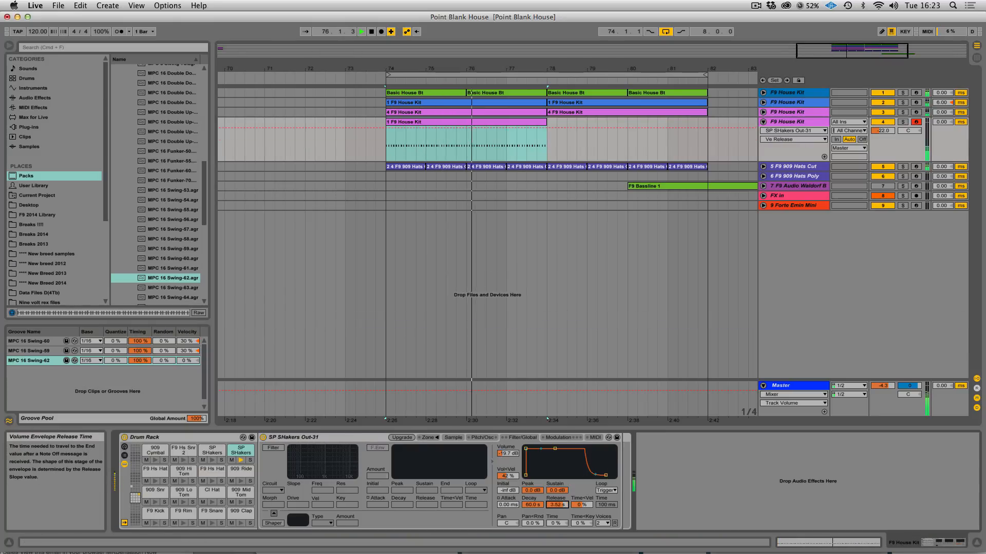
pyautogui.click(557, 491)
pyautogui.moveTo(532, 505); pyautogui.dragTo(532, 549)
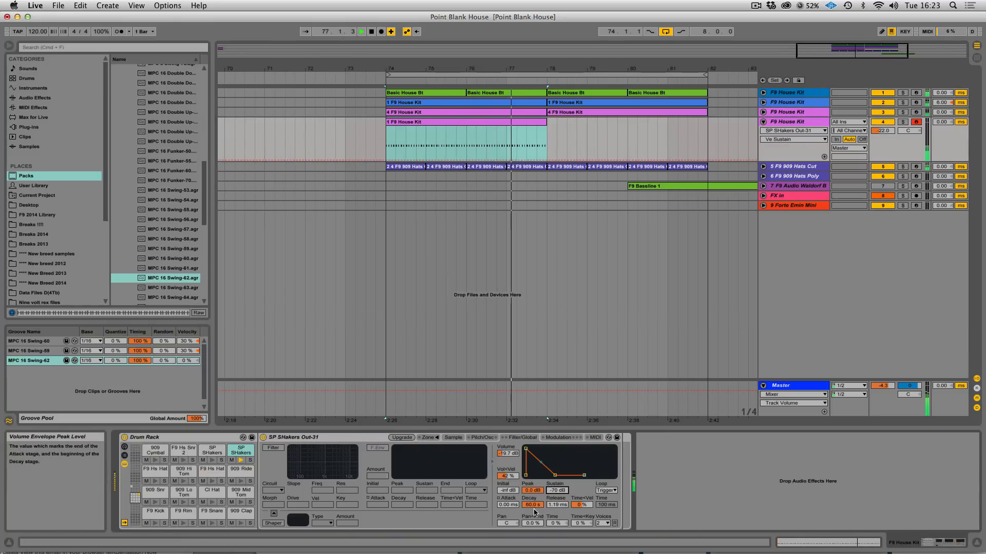
pyautogui.moveTo(533, 505); pyautogui.dragTo(532, 501)
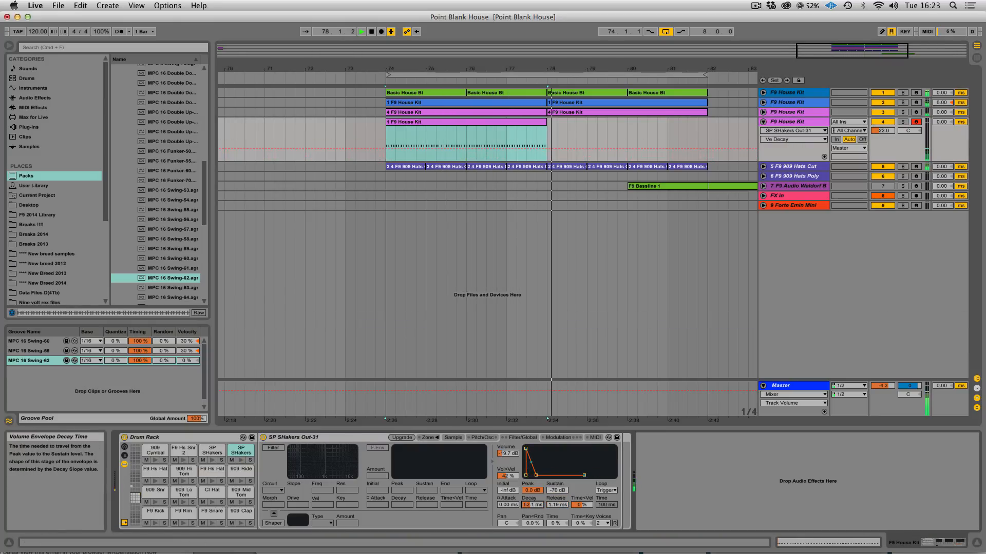
# - Solo the fourth track during playback and fine-tune the shaker's envelope decay to about 60 ms
pyautogui.press('space')
pyautogui.press('space')
pyautogui.click(456, 122)
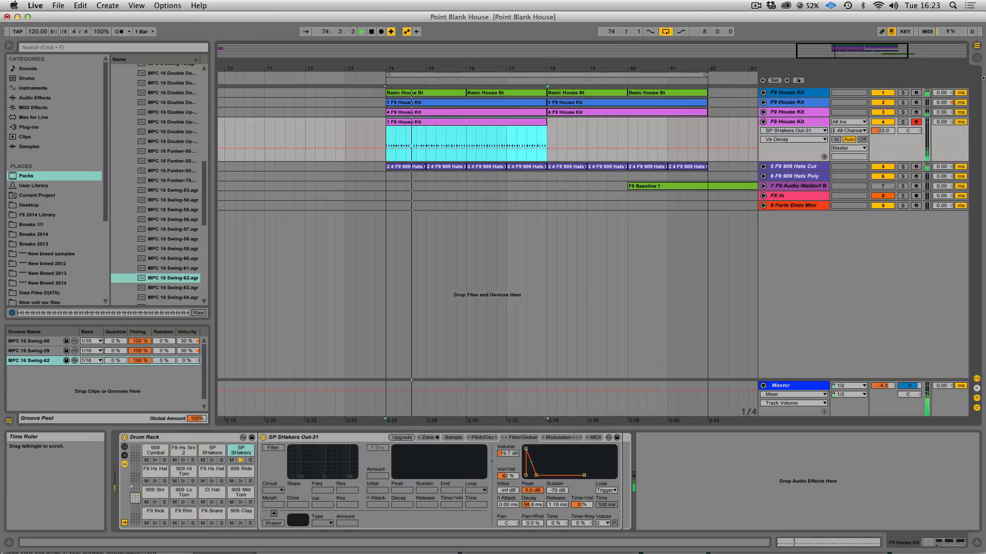
pyautogui.click(902, 123)
pyautogui.moveTo(525, 508); pyautogui.dragTo(526, 504)
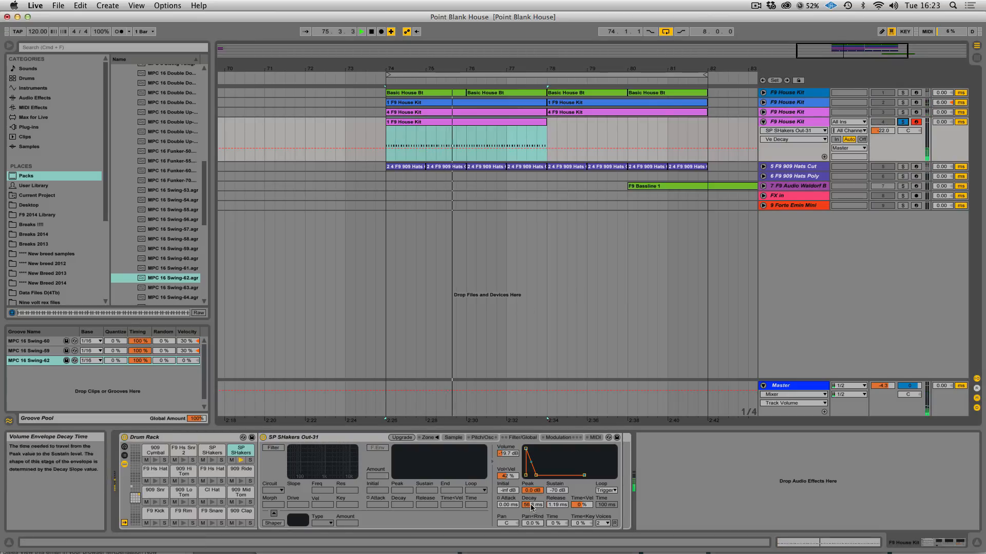
# - Duplicate the shaker clip into bars 78 to 82, unsolo its track and set the track volume to -22.5 dB
pyautogui.click(486, 122)
pyautogui.press('super+d')
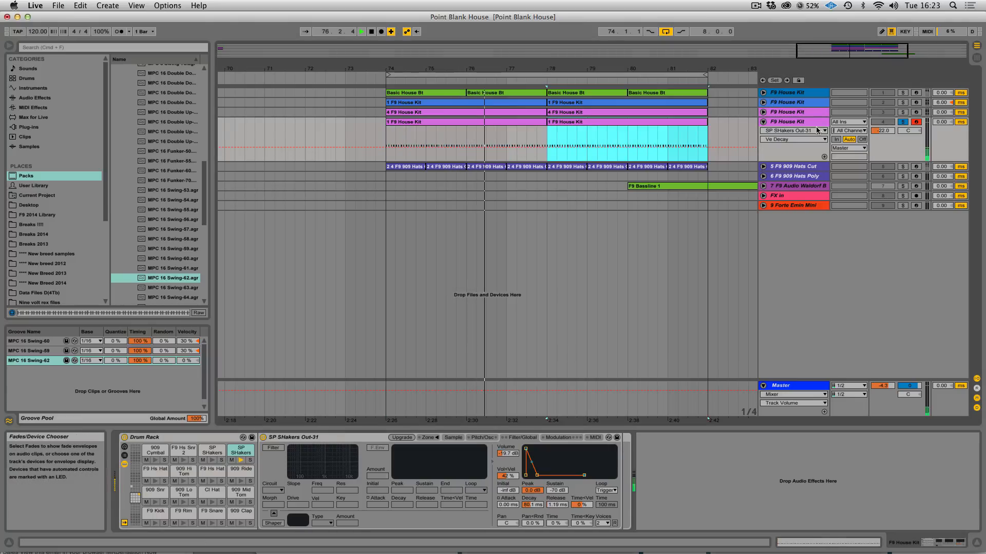
pyautogui.click(902, 122)
pyautogui.moveTo(882, 132); pyautogui.dragTo(881, 132)
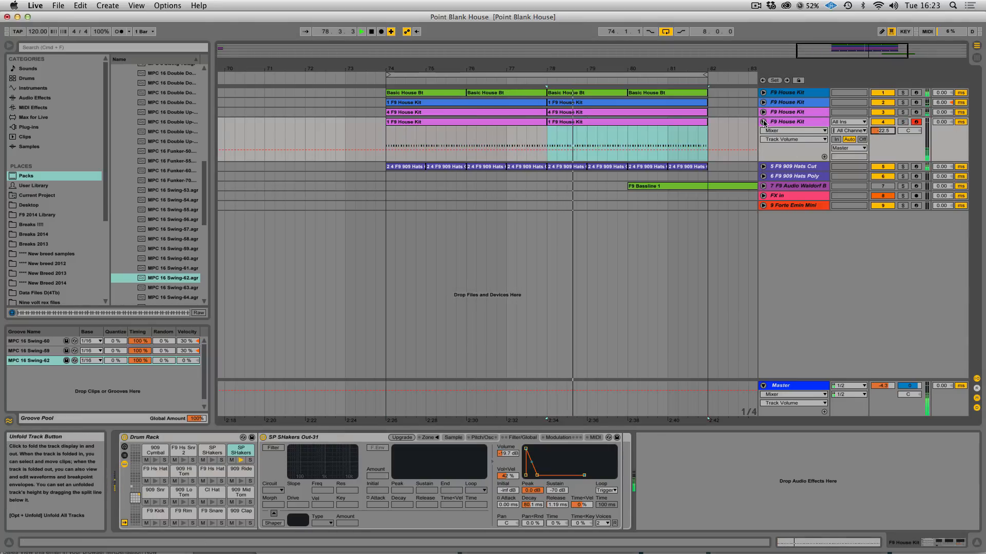
# - Fold the fourth track and duplicate bars 74 to 82 of the drum and hat tracks into bars 82 to 90
pyautogui.click(763, 123)
pyautogui.moveTo(707, 143); pyautogui.dragTo(386, 143)
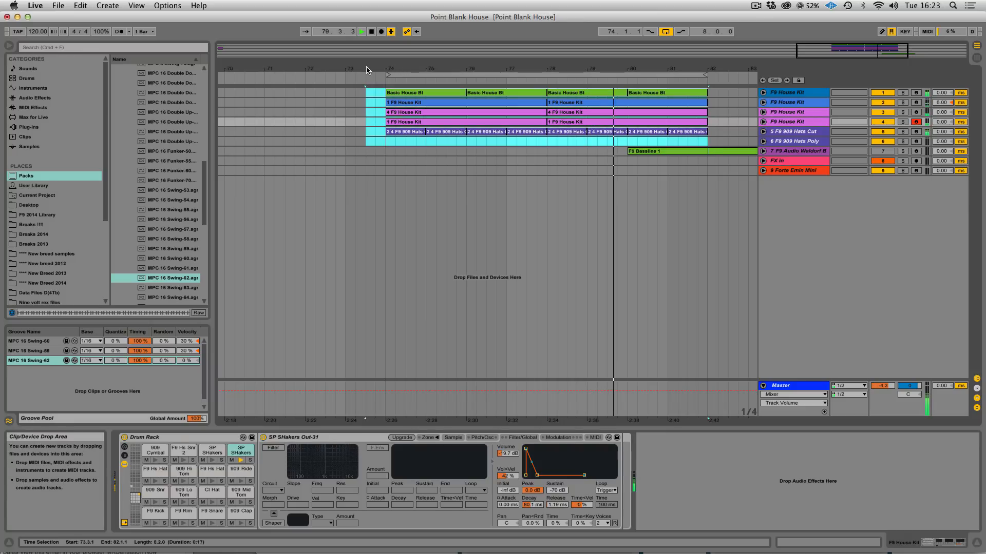
pyautogui.press('super+d')
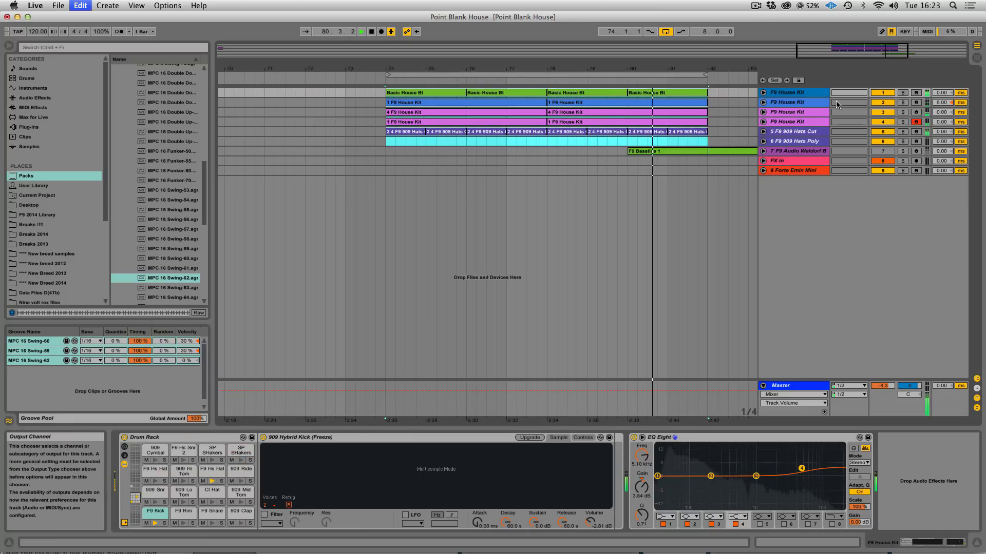
pyautogui.moveTo(834, 49); pyautogui.dragTo(790, 55)
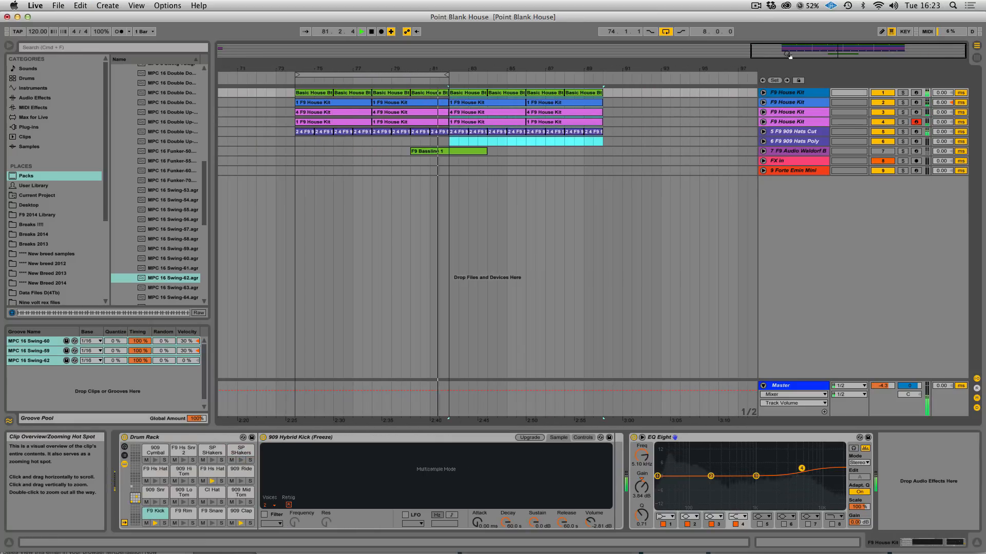
# - Play the loop and balance the second track's volume at -10.6 dB
pyautogui.click(699, 121)
pyautogui.click(764, 102)
pyautogui.click(781, 102)
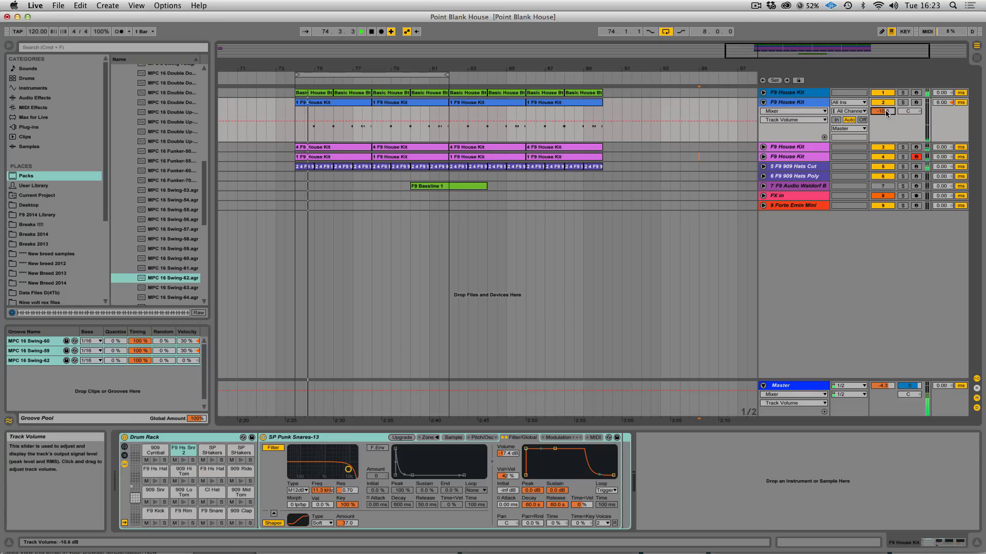
pyautogui.click(762, 102)
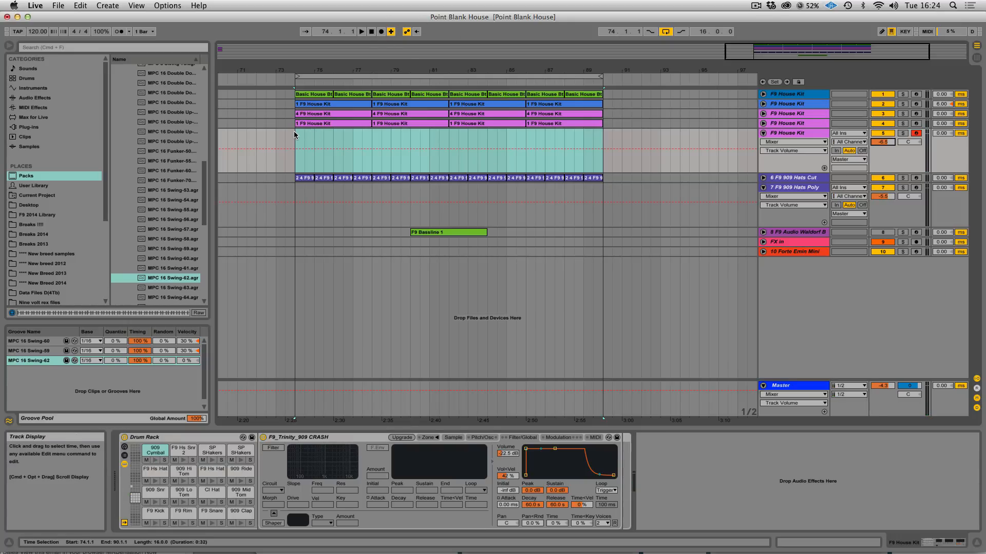
# - Record a 909 cymbal part into the fifth track from bar 74 over the playing groove
pyautogui.moveTo(294, 131); pyautogui.dragTo(672, 141)
pyautogui.click(371, 31)
pyautogui.click(382, 32)
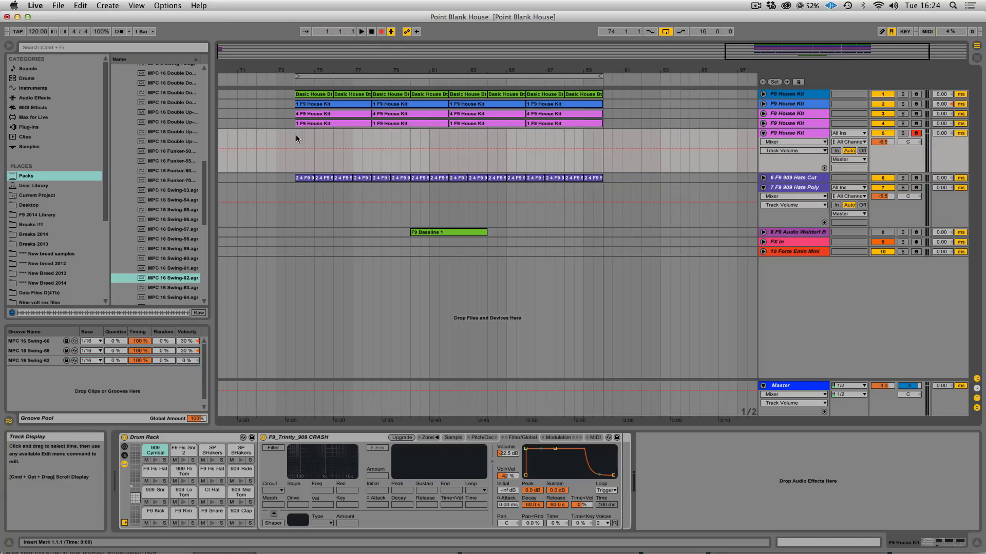
pyautogui.click(361, 31)
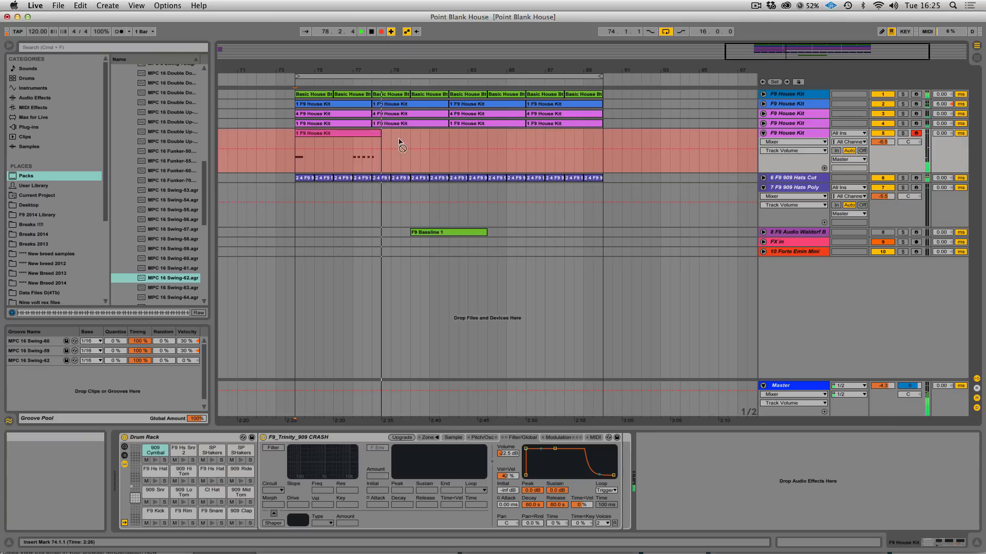
pyautogui.press('space')
# - Delete the part of the cymbal recording after bar 78 and quantize all of its notes
pyautogui.moveTo(419, 142); pyautogui.dragTo(375, 141)
pyautogui.press('Delete')
pyautogui.doubleClick(343, 134)
pyautogui.press('super+a')
pyautogui.rightClick(753, 424)
pyautogui.click(780, 443)
pyautogui.click(367, 146)
pyautogui.click(344, 134)
pyautogui.press('space')
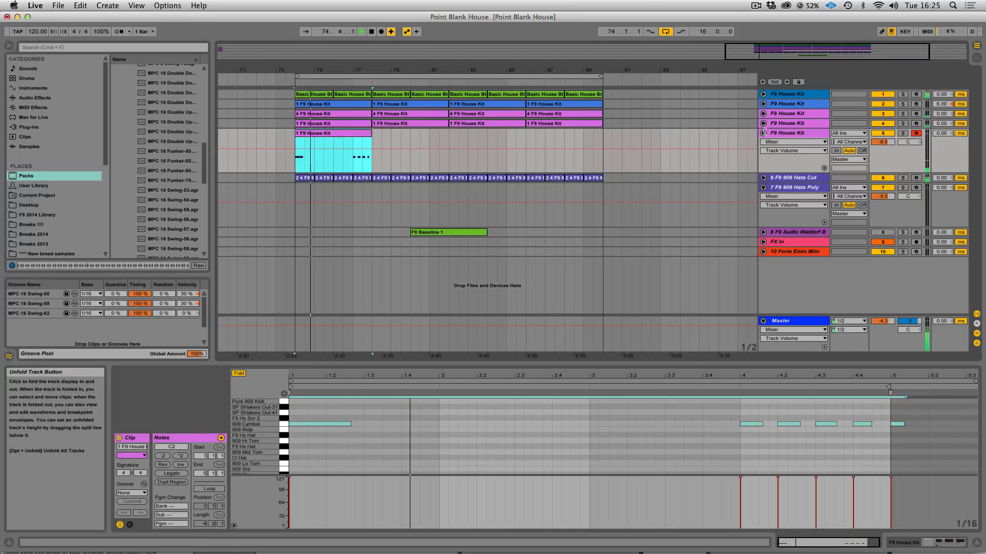
# - Duplicate the fifth track, delete the clip from the copy and arm the new sixth track for recording
pyautogui.click(799, 135)
pyautogui.press('super+d')
pyautogui.moveTo(265, 180); pyautogui.dragTo(760, 200)
pyautogui.press('Delete')
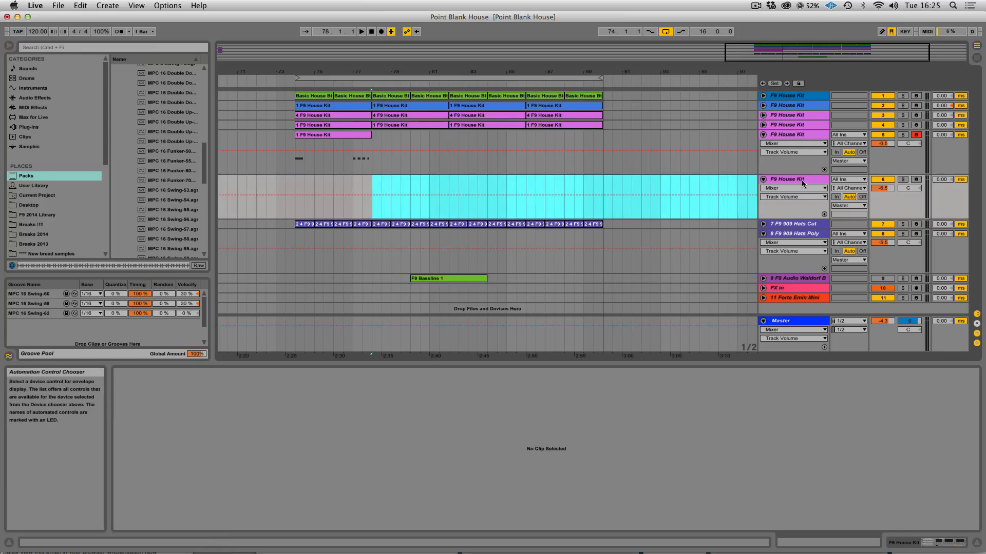
pyautogui.click(917, 179)
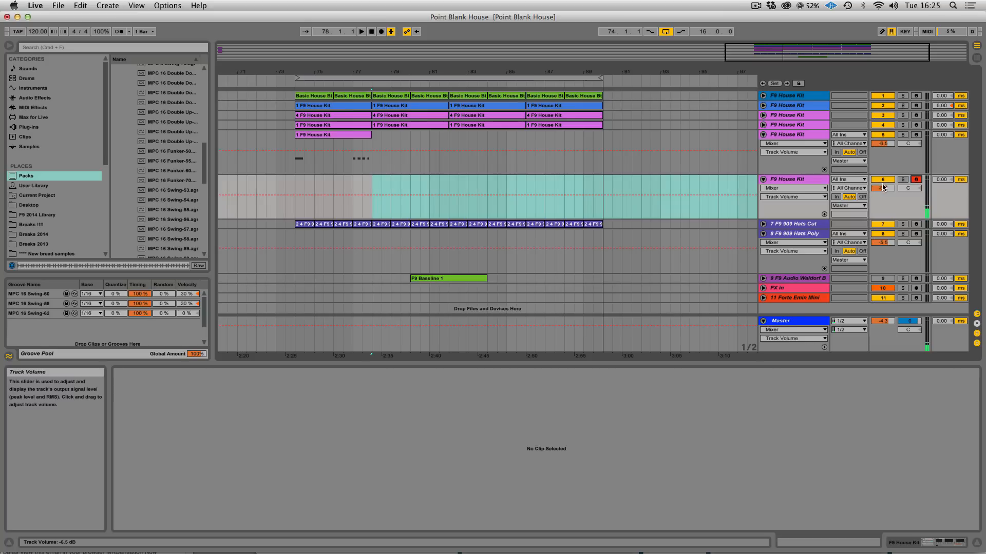
# - Record a 909 ride part into the sixth track from bar 78
pyautogui.moveTo(372, 177); pyautogui.dragTo(649, 177)
pyautogui.moveTo(355, 183); pyautogui.dragTo(668, 188)
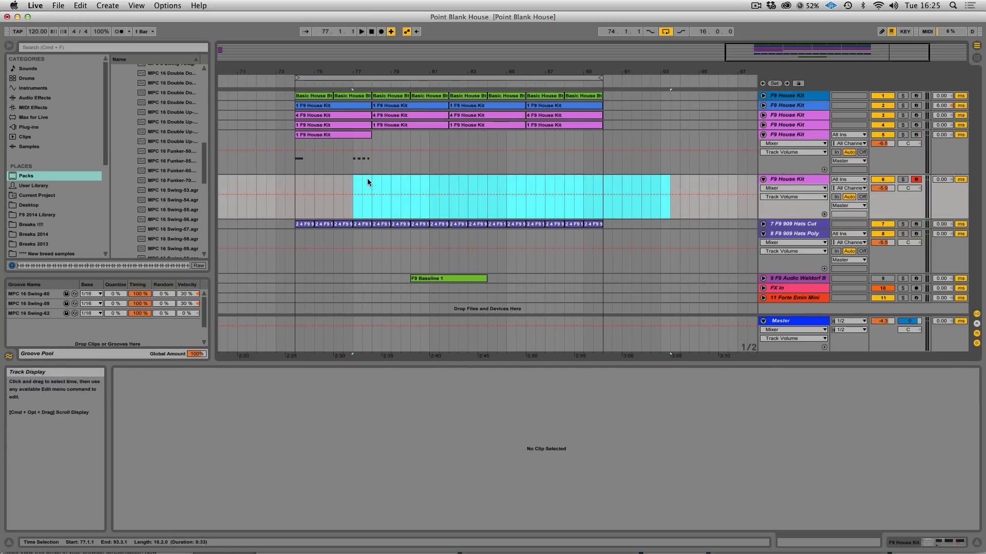
pyautogui.moveTo(369, 178); pyautogui.dragTo(689, 183)
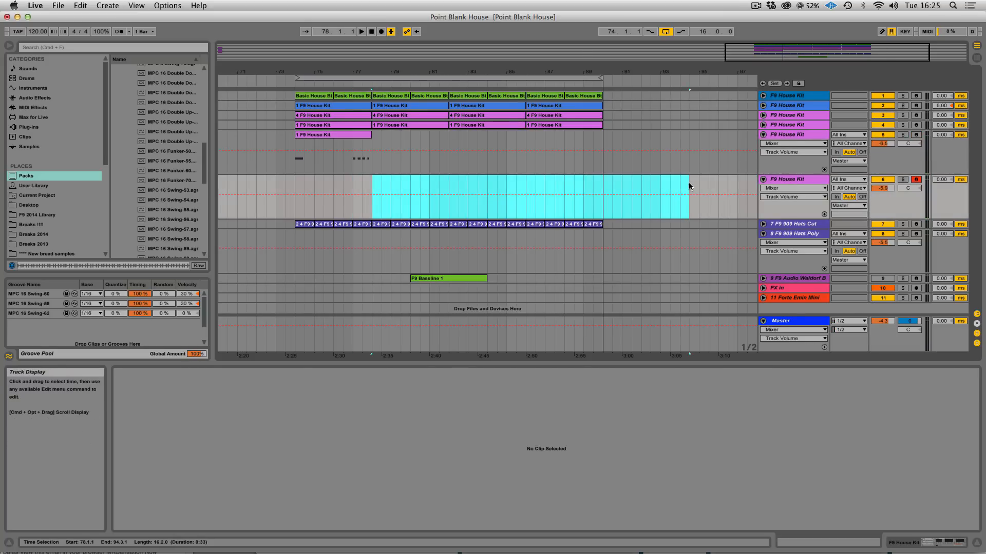
pyautogui.click(381, 32)
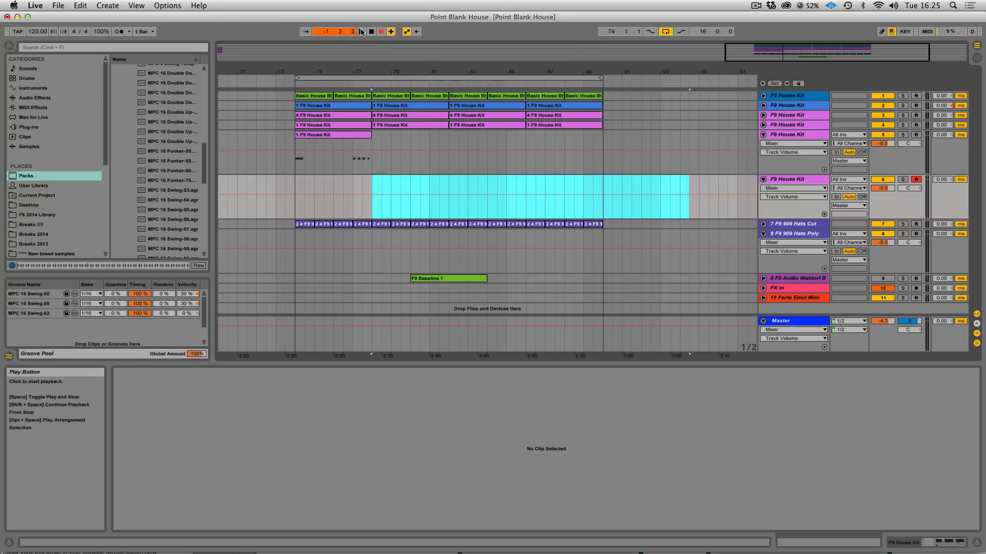
pyautogui.click(361, 32)
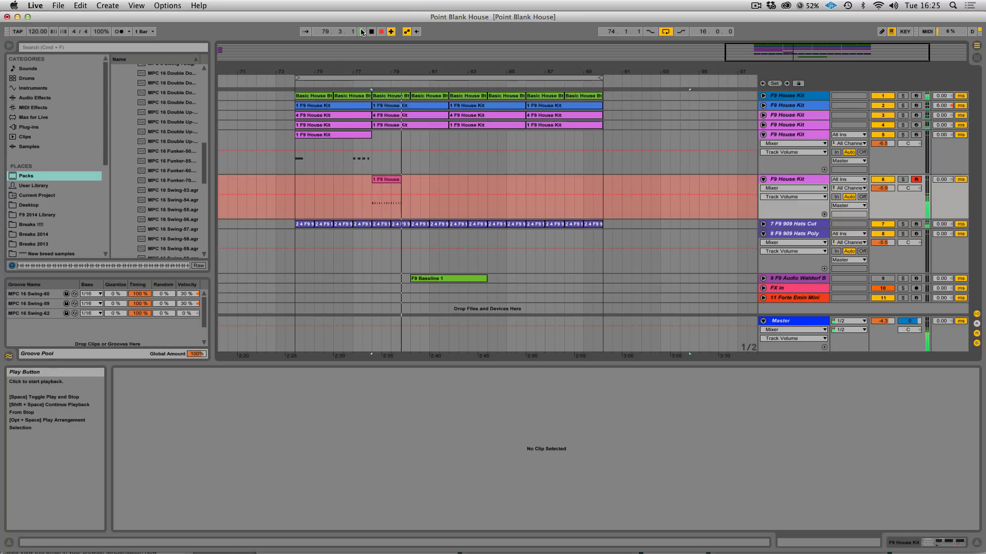
pyautogui.press('space')
# - Trim the recorded ride clip to end at bar 80 and quantize all of its notes
pyautogui.click(414, 179)
pyautogui.moveTo(453, 187); pyautogui.dragTo(408, 186)
pyautogui.doubleClick(407, 182)
pyautogui.press('super+a')
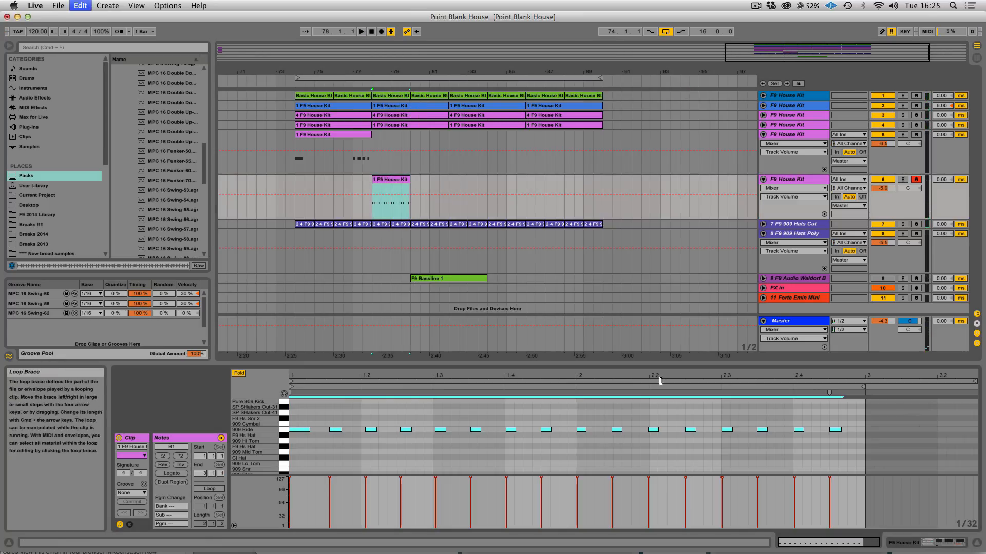
pyautogui.rightClick(653, 431)
pyautogui.click(669, 448)
# - Set the ride track's volume to -11.9 dB and move and repeat its two-bar clip to fill bars 82 to 90
pyautogui.moveTo(884, 188); pyautogui.dragTo(885, 190)
pyautogui.press('space')
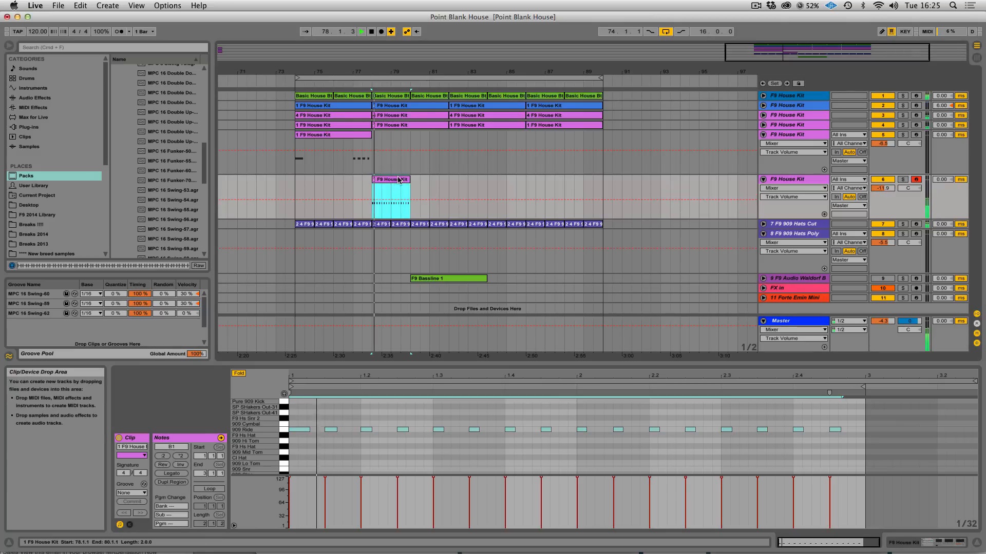
pyautogui.moveTo(393, 187); pyautogui.dragTo(501, 181)
pyautogui.keyDown('shift'); pyautogui.click(465, 179); pyautogui.keyUp('shift')
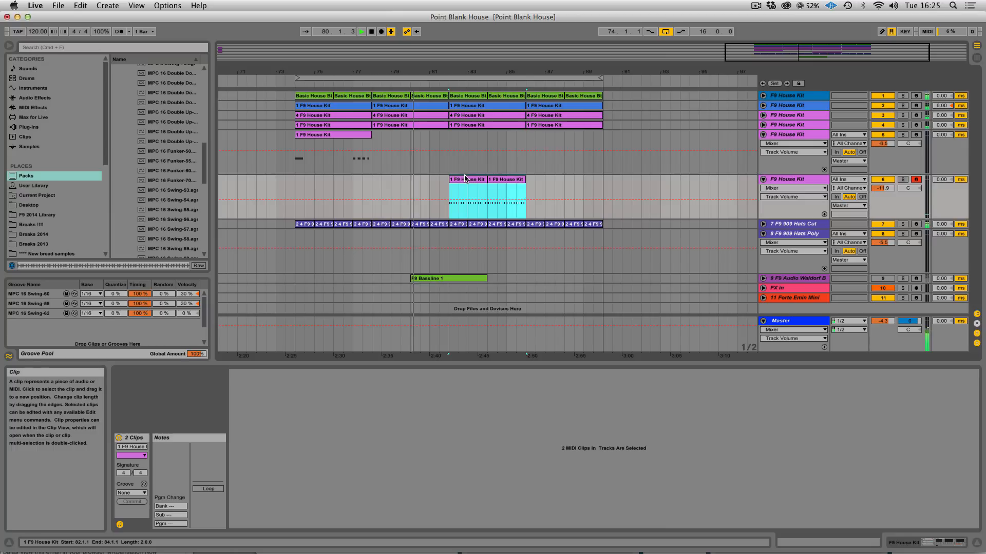
pyautogui.press('super+d')
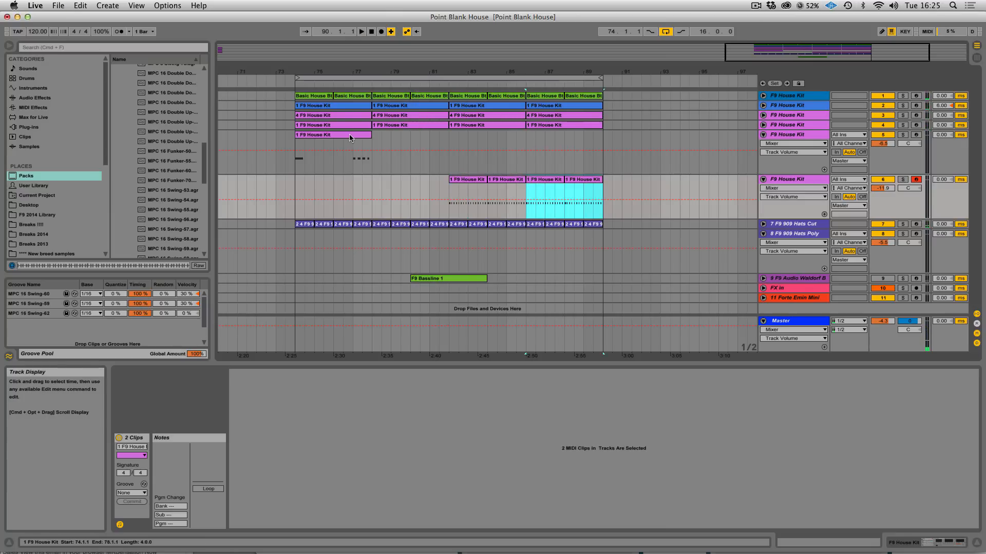
# - Split the cymbal clip at bar 76, move its second half to bar 80 and copy the first half to bar 82
pyautogui.moveTo(353, 143); pyautogui.dragTo(368, 145)
pyautogui.click(439, 140)
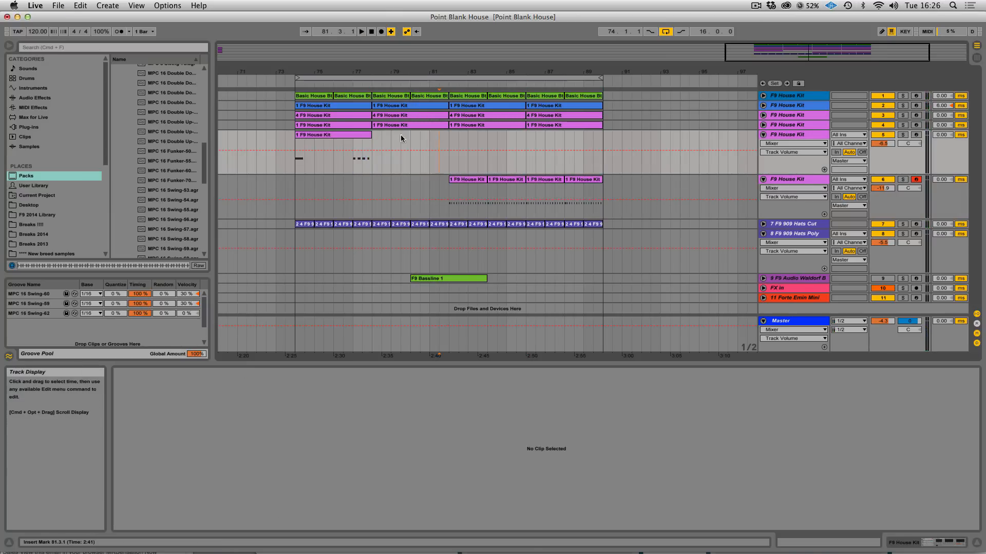
pyautogui.moveTo(333, 145); pyautogui.dragTo(427, 137)
pyautogui.press('super+e')
pyautogui.moveTo(314, 136); pyautogui.dragTo(468, 143)
pyautogui.click(298, 162)
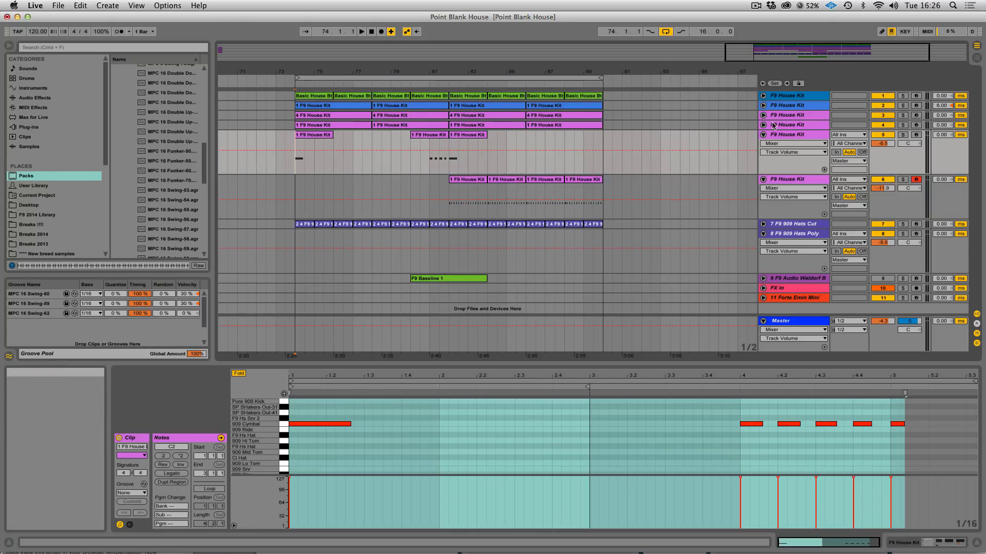
# - Extend the arrangement to bar 98 with one eight-bar Basic House Bt clip and a copy of the four ride clips from bar 90
pyautogui.click(475, 97)
pyautogui.keyDown('shift'); pyautogui.click(517, 97); pyautogui.keyUp('shift')
pyautogui.keyDown('shift'); pyautogui.click(553, 98); pyautogui.keyUp('shift')
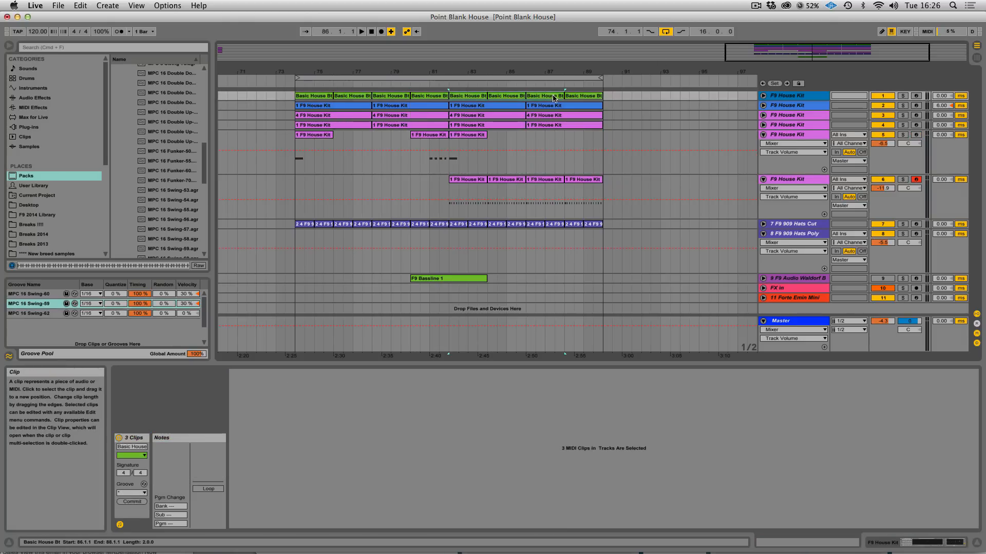
pyautogui.moveTo(480, 94); pyautogui.dragTo(624, 99)
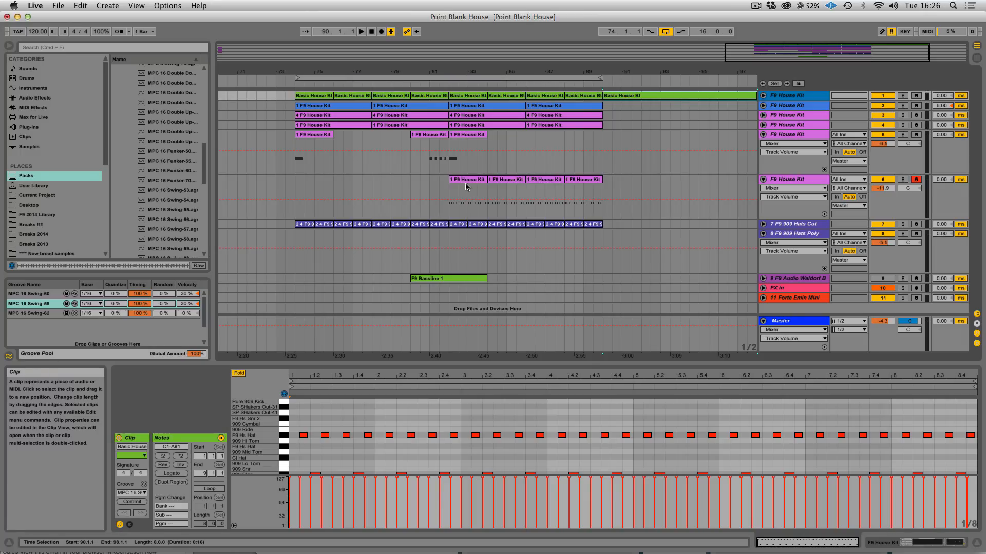
pyautogui.moveTo(450, 189); pyautogui.dragTo(595, 190)
pyautogui.press('super+d')
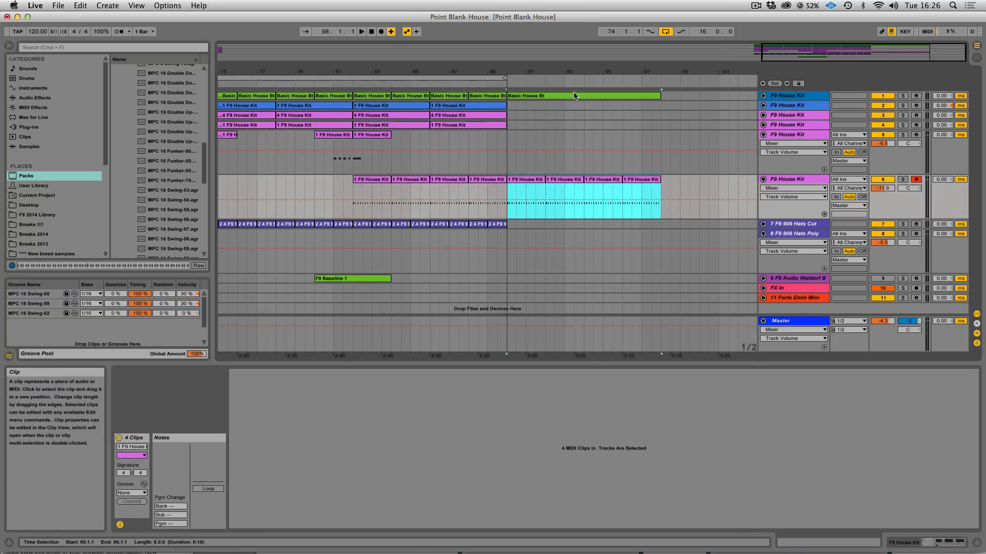
# - Turn off arrangement looping and fold the fifth track
pyautogui.click(665, 31)
pyautogui.moveTo(306, 151); pyautogui.dragTo(315, 152)
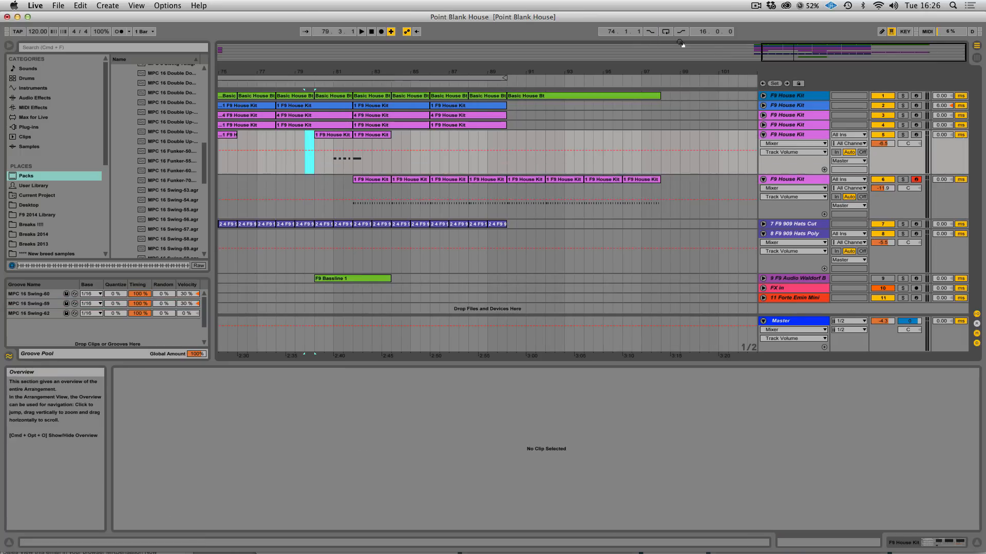
pyautogui.click(763, 135)
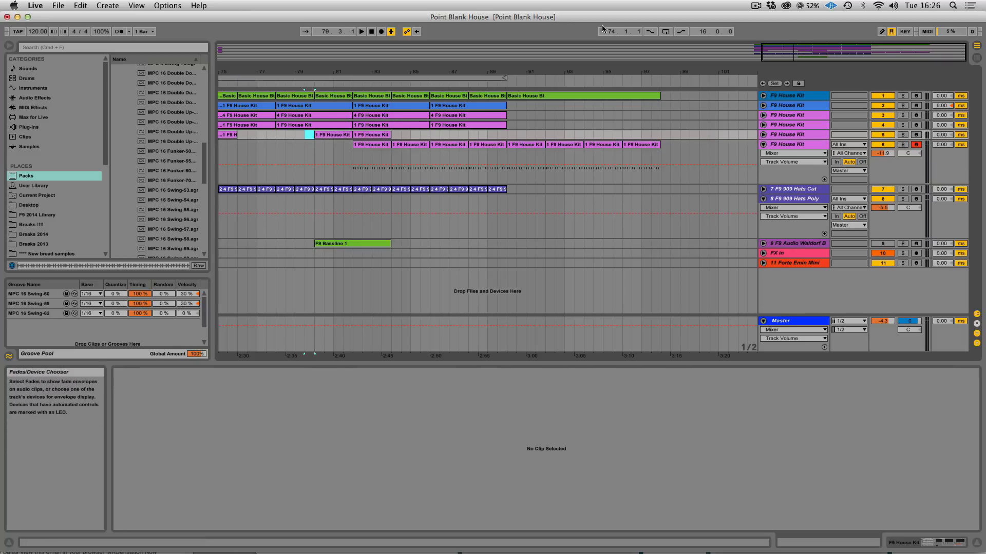
# - Delete all F9 Kick notes from the eight-bar Basic House Bt clip at bars 90 to 98
pyautogui.moveTo(815, 57); pyautogui.dragTo(813, 39)
pyautogui.doubleClick(629, 95)
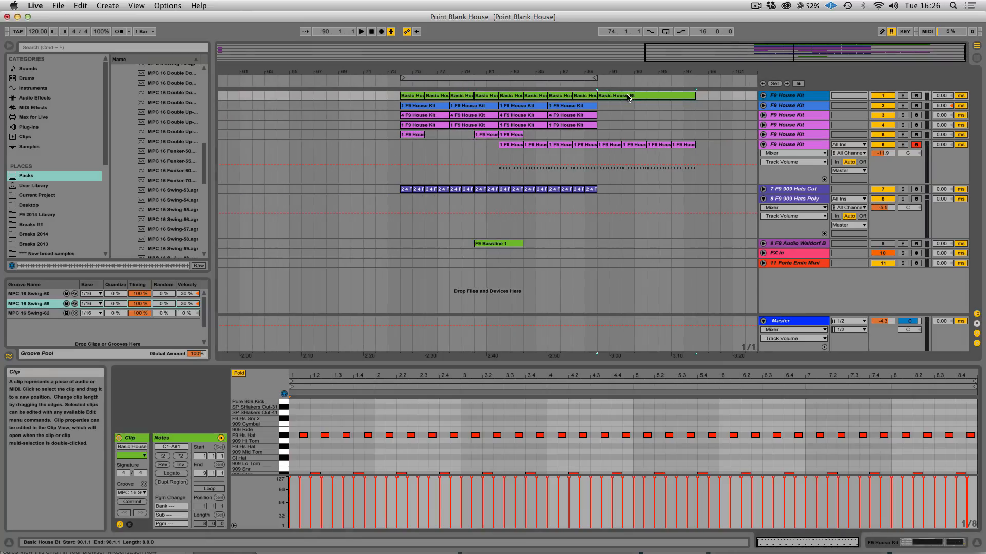
pyautogui.scroll(-3, 329, 456)
pyautogui.moveTo(292, 467); pyautogui.dragTo(962, 489)
pyautogui.press('Delete')
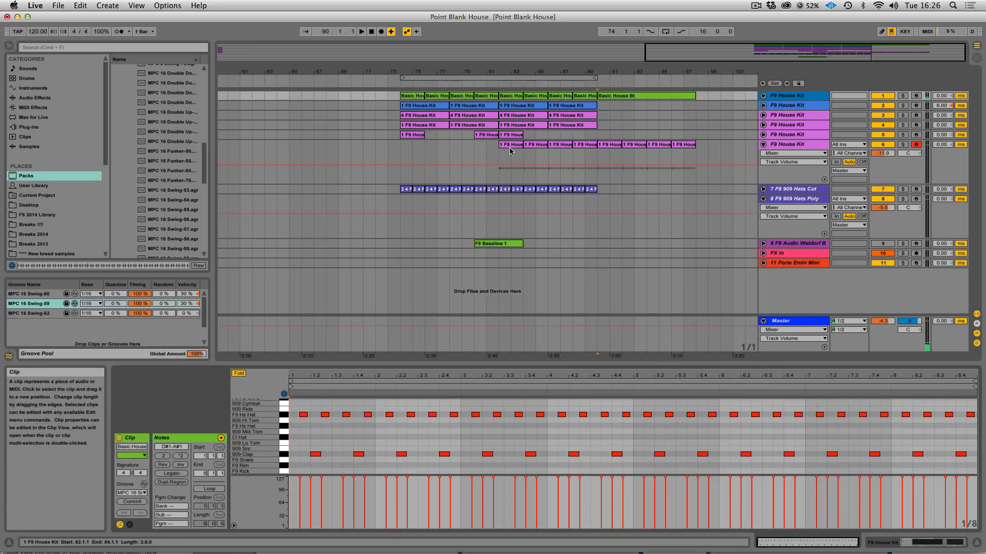
# - Play the arrangement from bar 80 and set the ride track's volume to -11.2 dB
pyautogui.click(486, 153)
pyautogui.moveTo(448, 151); pyautogui.dragTo(684, 154)
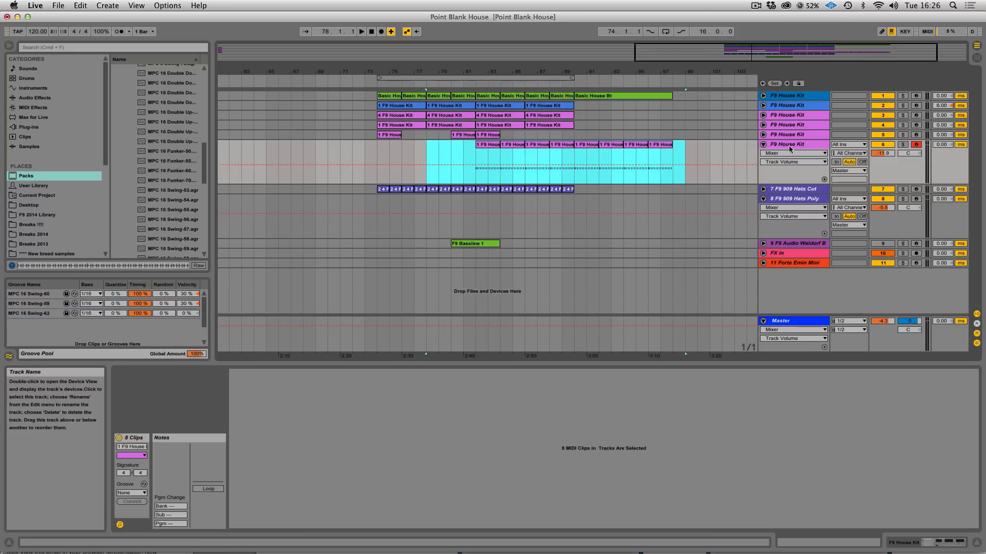
pyautogui.click(762, 144)
pyautogui.moveTo(451, 145); pyautogui.dragTo(688, 146)
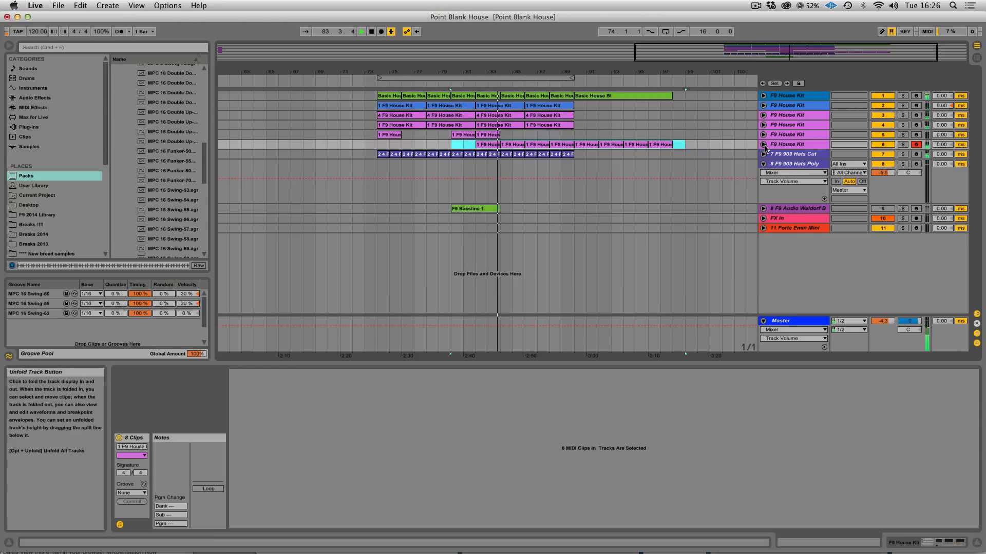
pyautogui.click(763, 144)
pyautogui.click(885, 155)
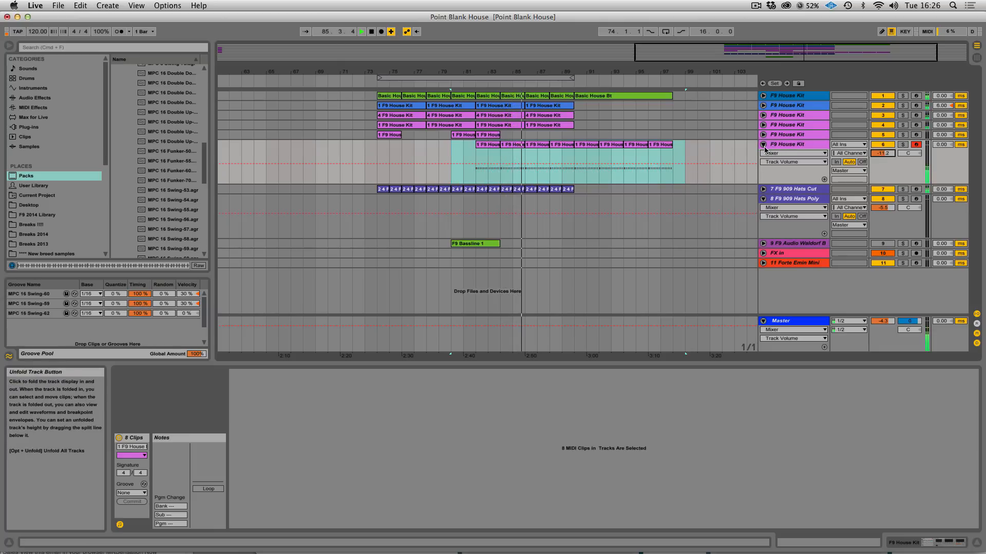
# - Copy the fifth track's two adjoining cymbal clips from bars 80 to 84 into bars 88 to 92
pyautogui.click(487, 135)
pyautogui.keyDown('shift'); pyautogui.click(463, 135); pyautogui.keyUp('shift')
pyautogui.moveTo(463, 137); pyautogui.dragTo(569, 138)
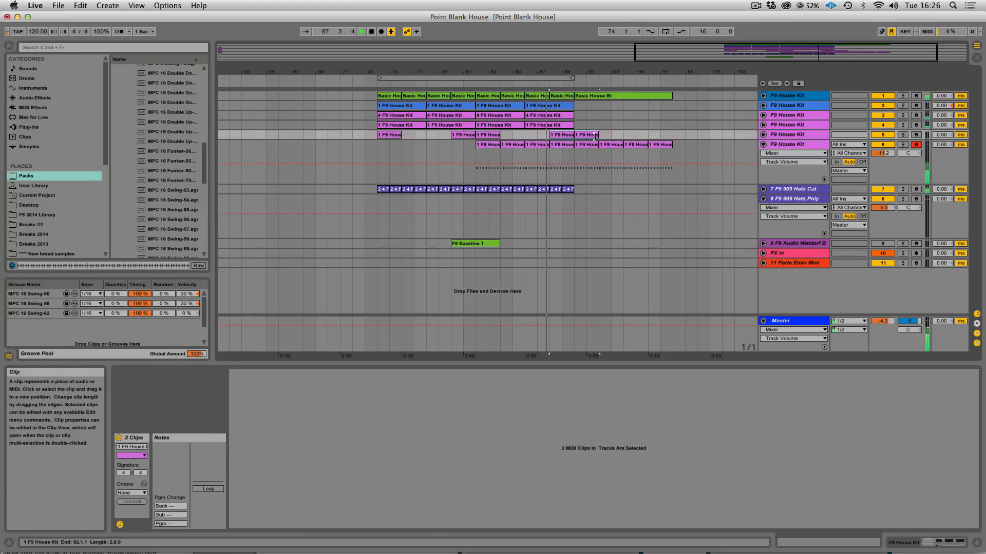